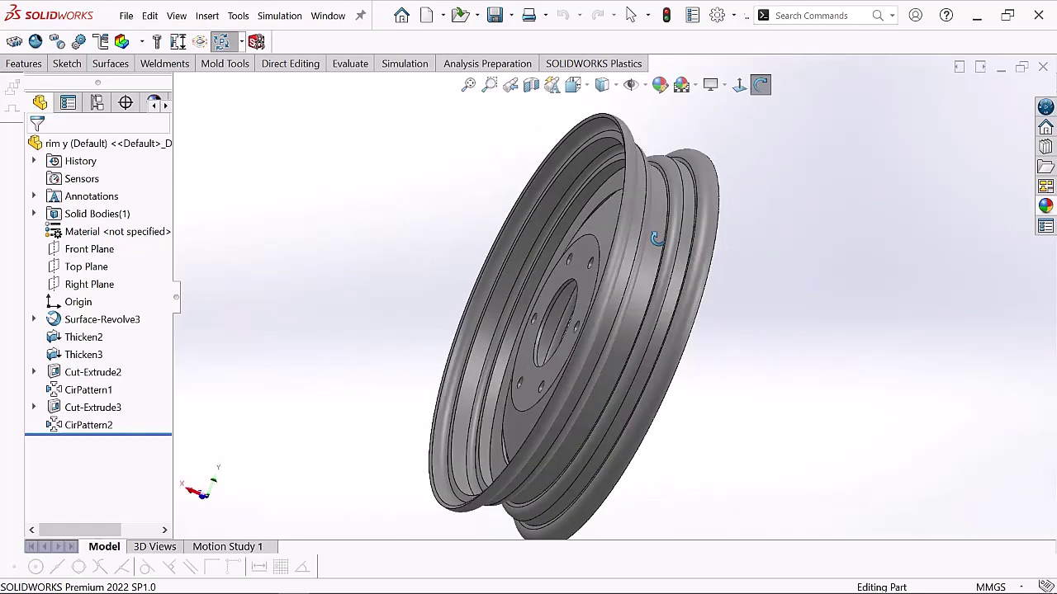
- Create a new static simulation study named Static 1 for the rim part
{"action": "right_click", "coordinate": [251, 147]}
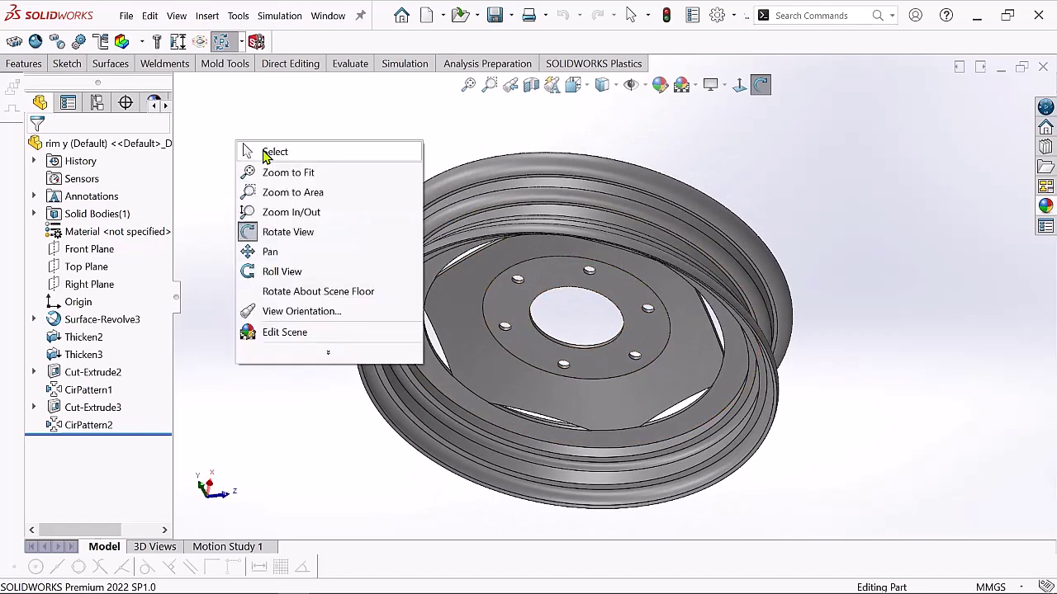
{"action": "left_click", "coordinate": [281, 150]}
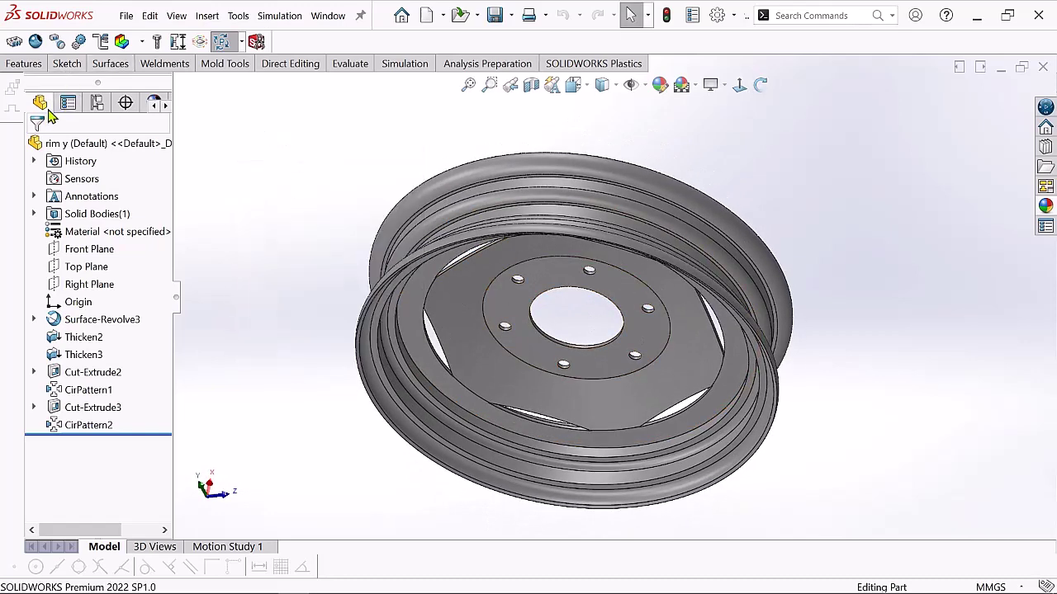
{"action": "left_click", "coordinate": [404, 65]}
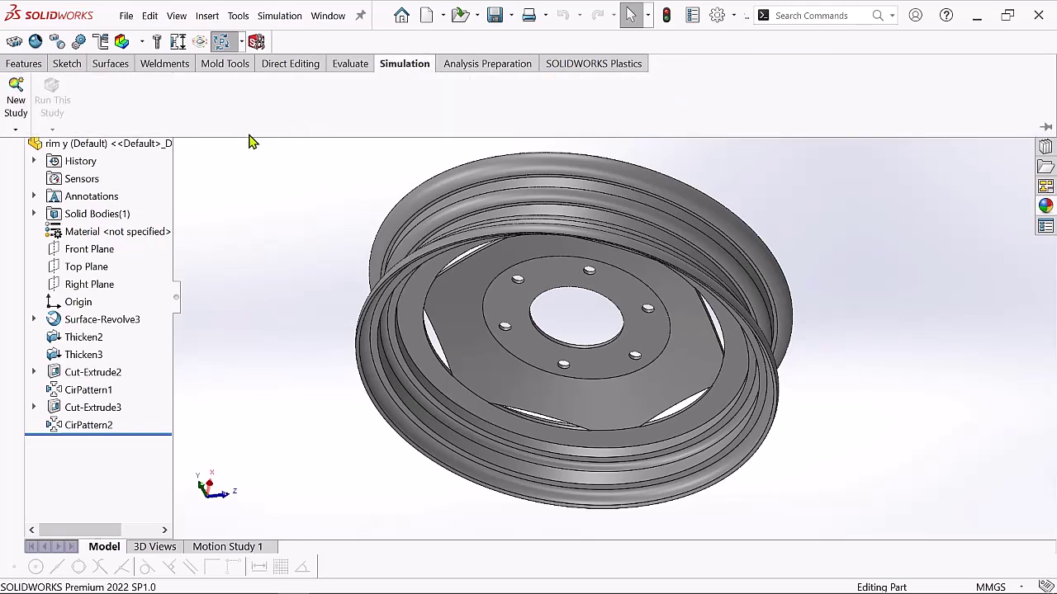
{"action": "left_click", "coordinate": [1046, 130]}
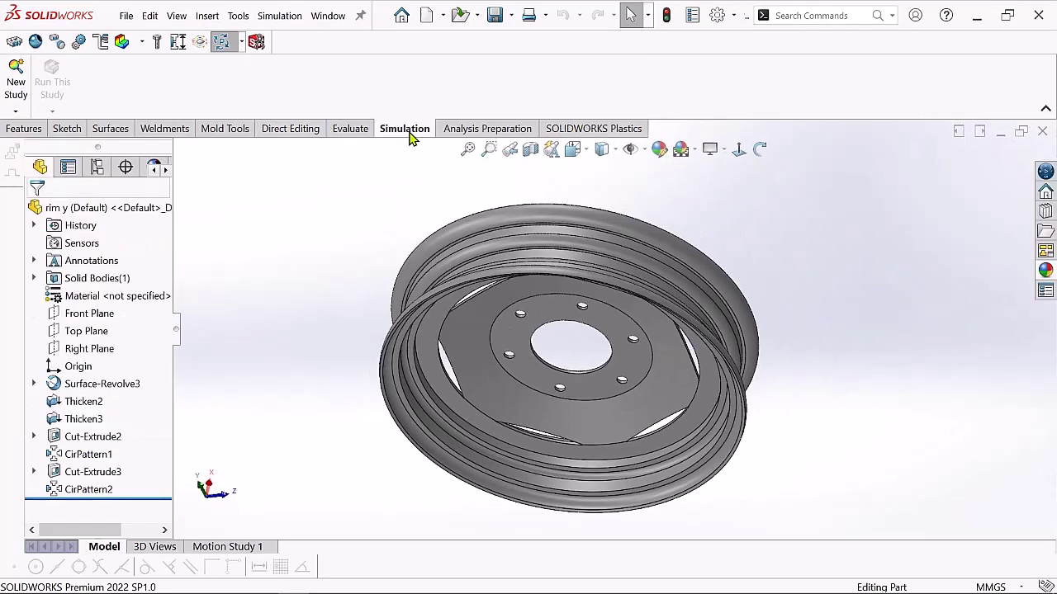
{"action": "left_click", "coordinate": [15, 113]}
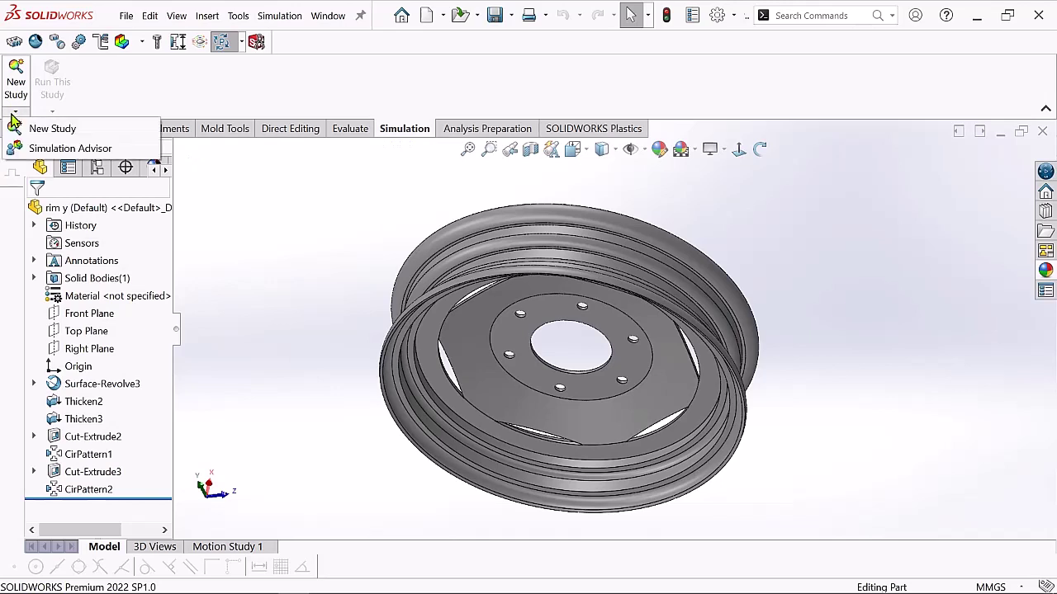
{"action": "left_click", "coordinate": [15, 113]}
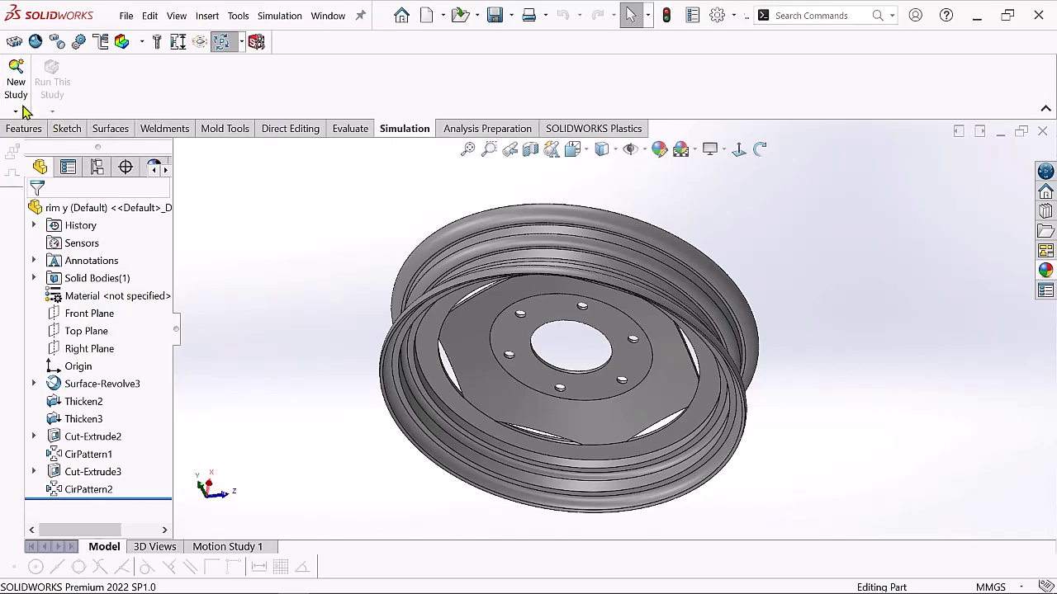
{"action": "left_click", "coordinate": [15, 112]}
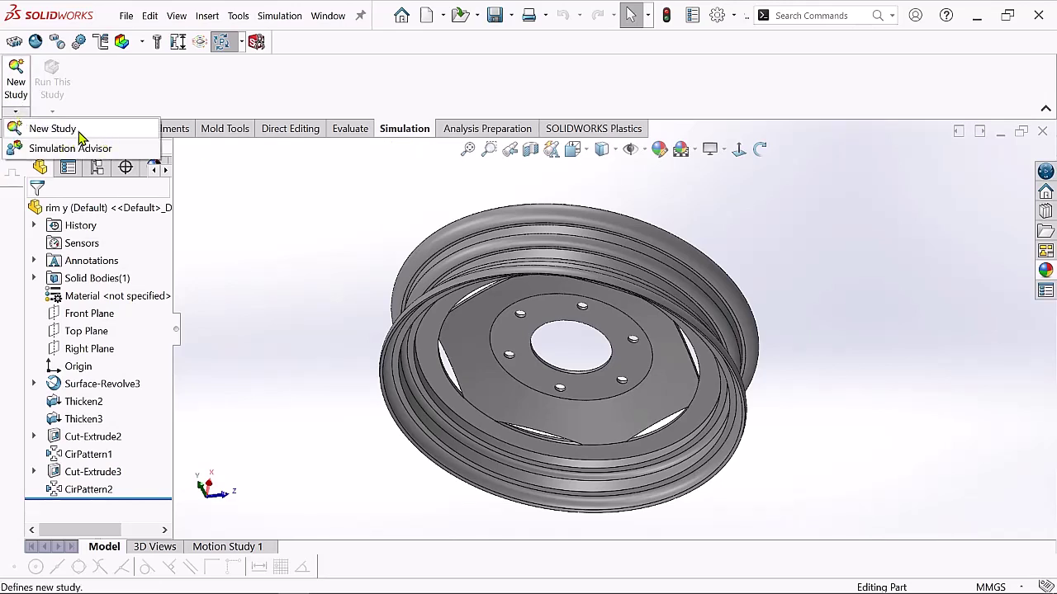
{"action": "left_click", "coordinate": [57, 128]}
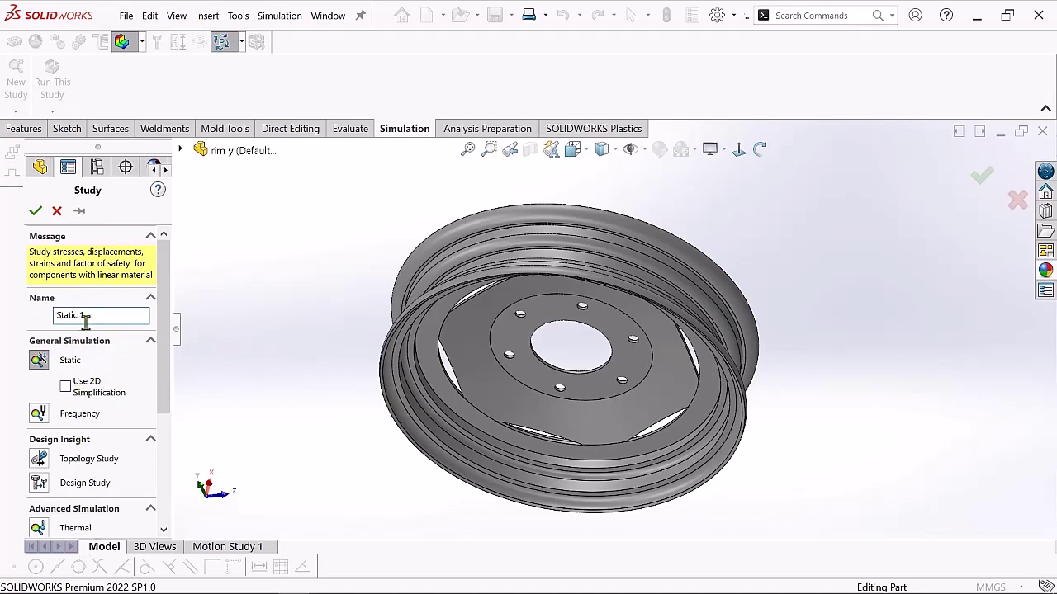
{"action": "left_click", "coordinate": [36, 211]}
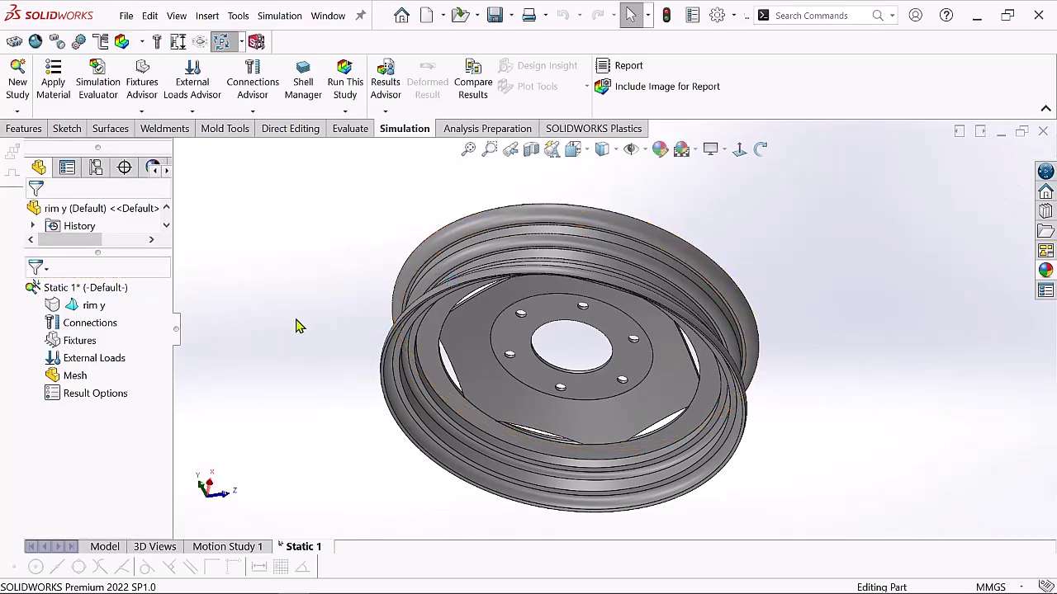
- Apply Alloy Steel to the rim body in the study, with the Linear Elastic Isotropic model type and SI - N/m^2 (Pa) units
{"action": "right_click", "coordinate": [94, 308]}
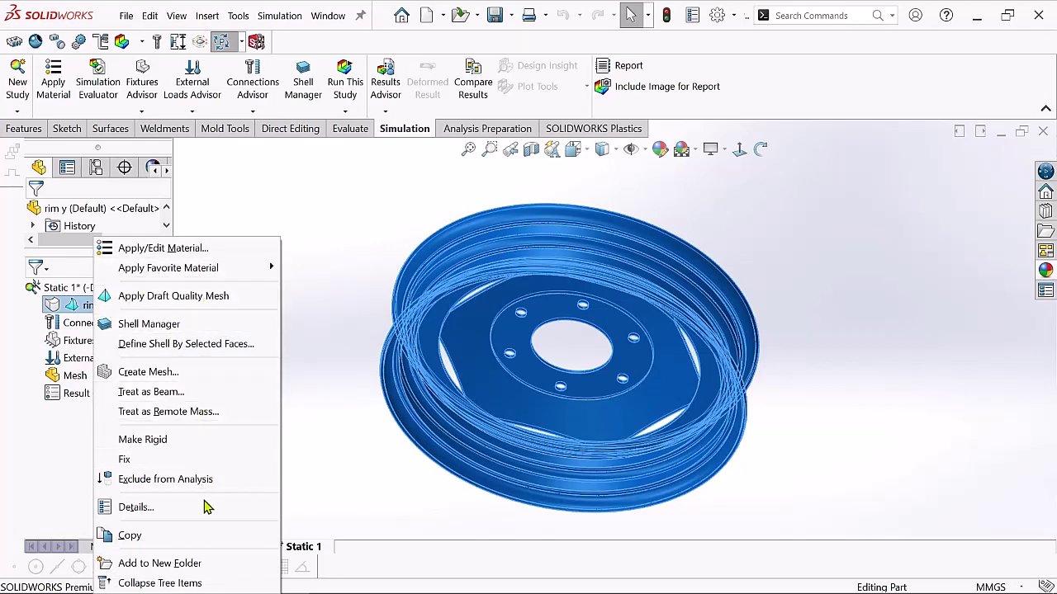
{"action": "left_click", "coordinate": [173, 251]}
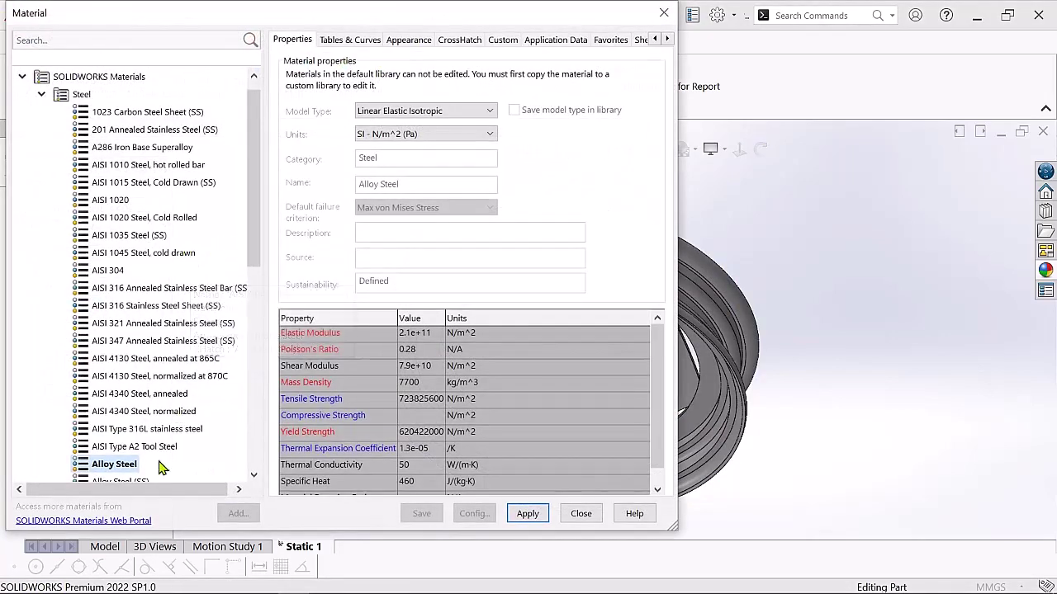
{"action": "scroll", "coordinate": [254, 218], "scroll_direction": "down", "scroll_amount": 2}
{"action": "scroll", "coordinate": [253, 219], "scroll_direction": "up", "scroll_amount": 3}
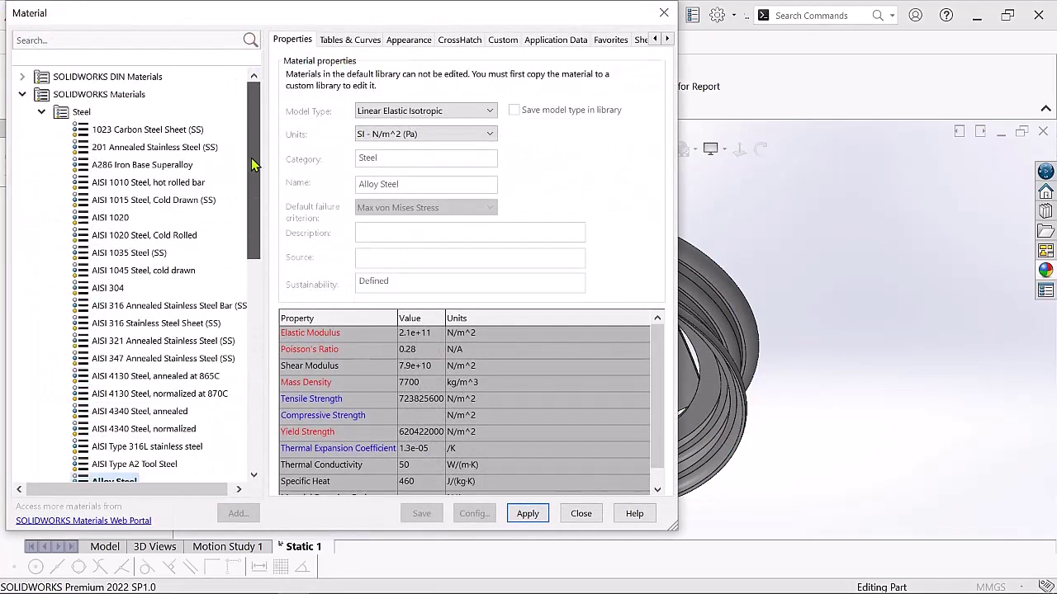
{"action": "left_click_drag", "start_coordinate": [255, 212], "coordinate": [245, 324]}
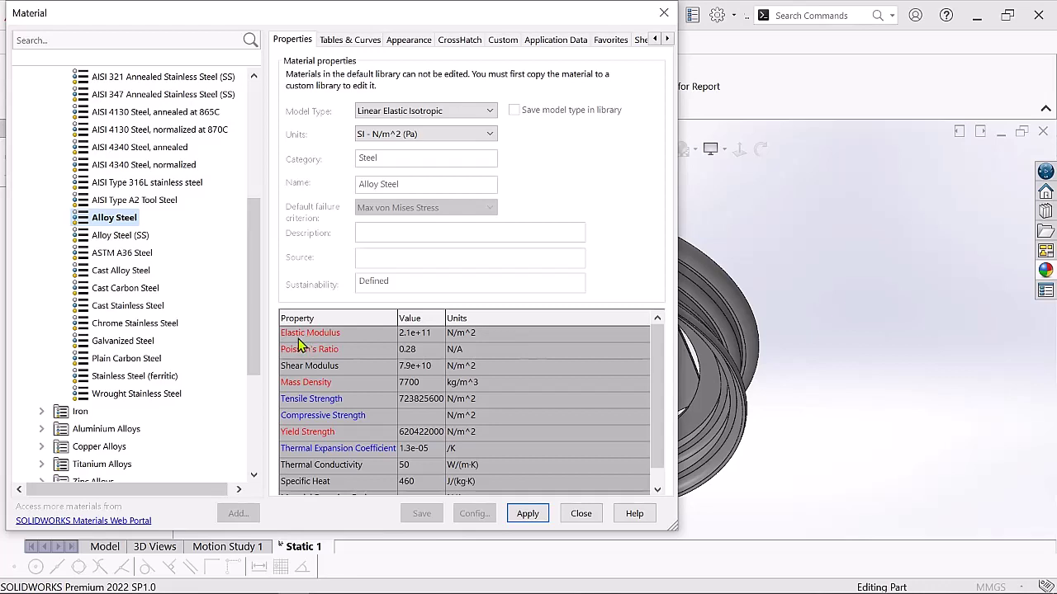
{"action": "left_click", "coordinate": [440, 116]}
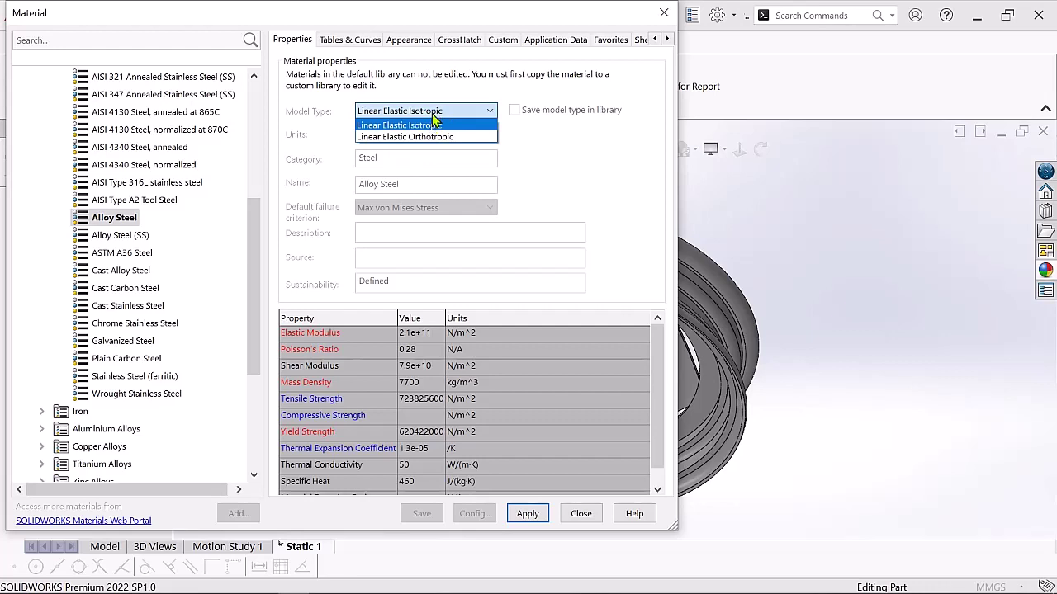
{"action": "left_click", "coordinate": [433, 125]}
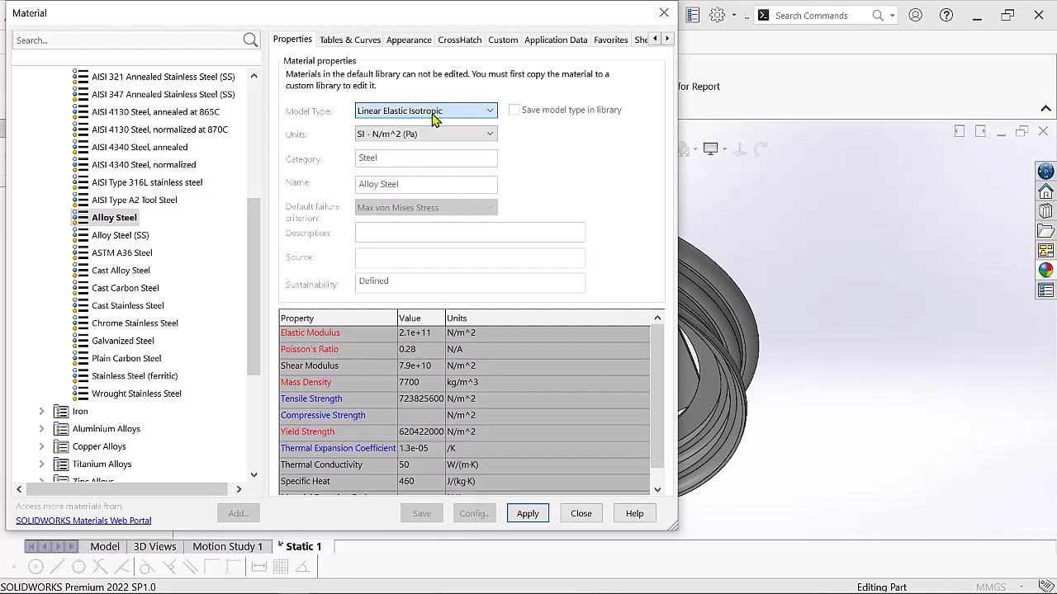
{"action": "left_click", "coordinate": [402, 137]}
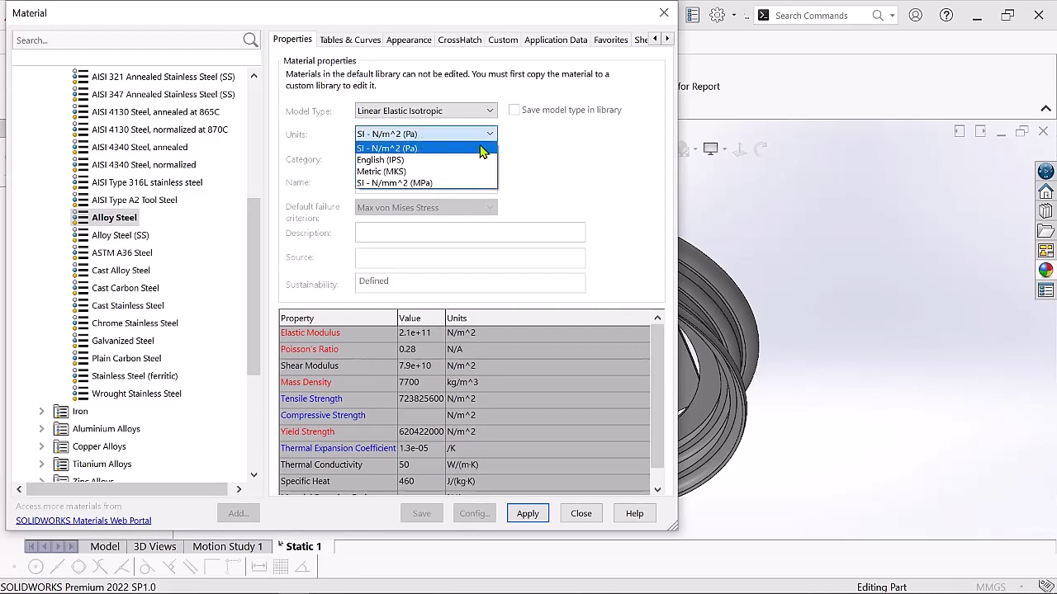
{"action": "left_click", "coordinate": [407, 152]}
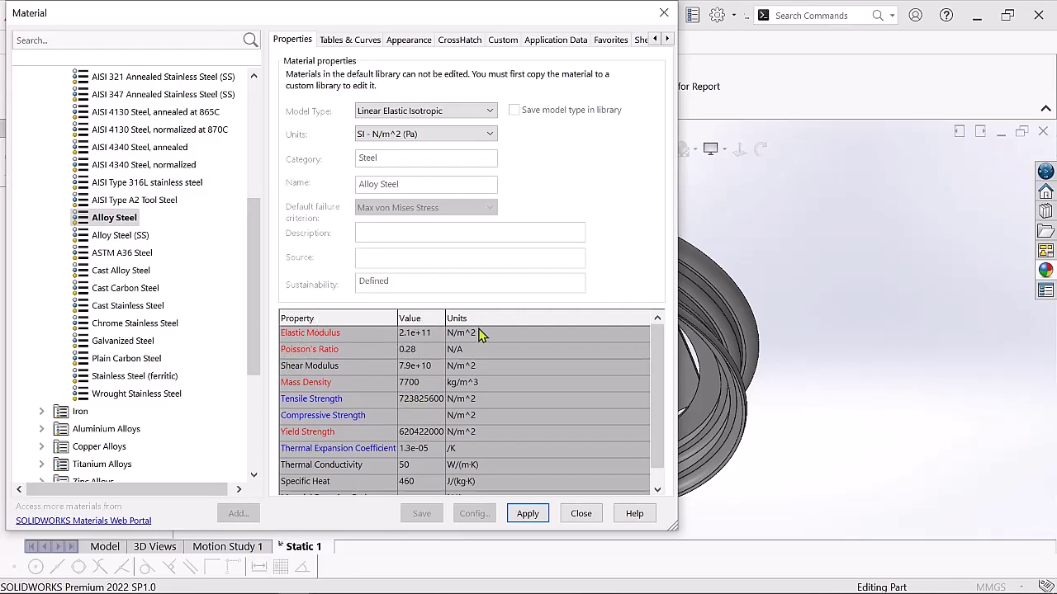
{"action": "left_click", "coordinate": [529, 515]}
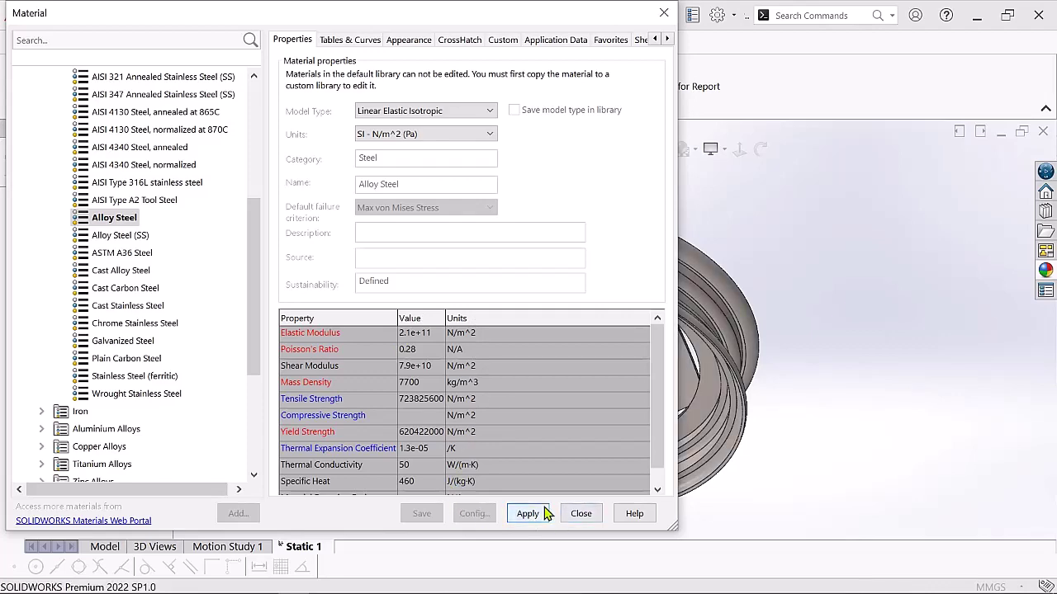
{"action": "left_click", "coordinate": [581, 513]}
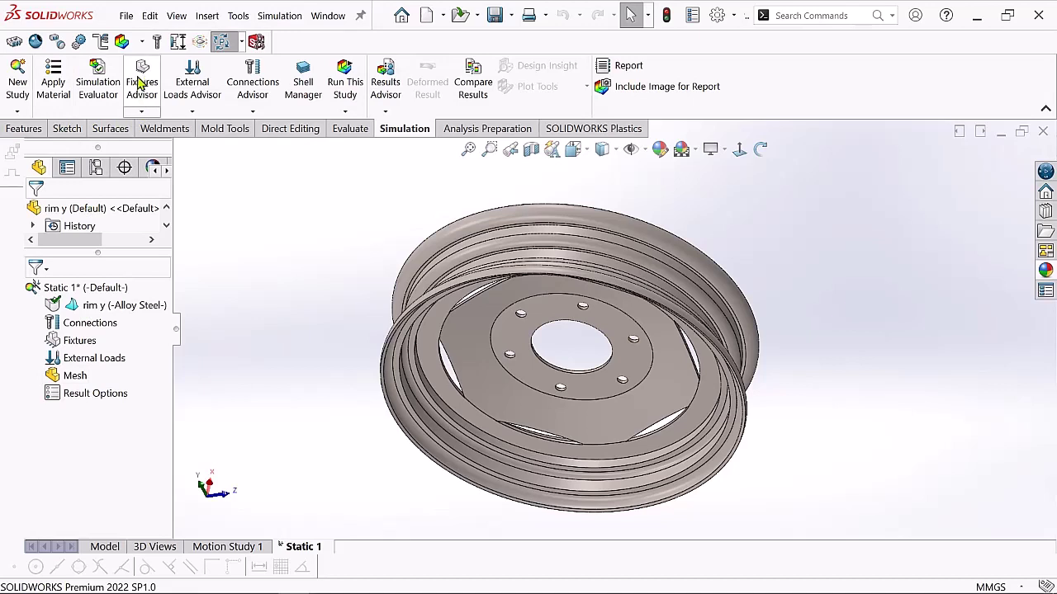
- Start a Fixed Geometry fixture and select the inner cylindrical face of the uppermost bolt hole in the rim's hub
{"action": "left_click", "coordinate": [142, 116]}
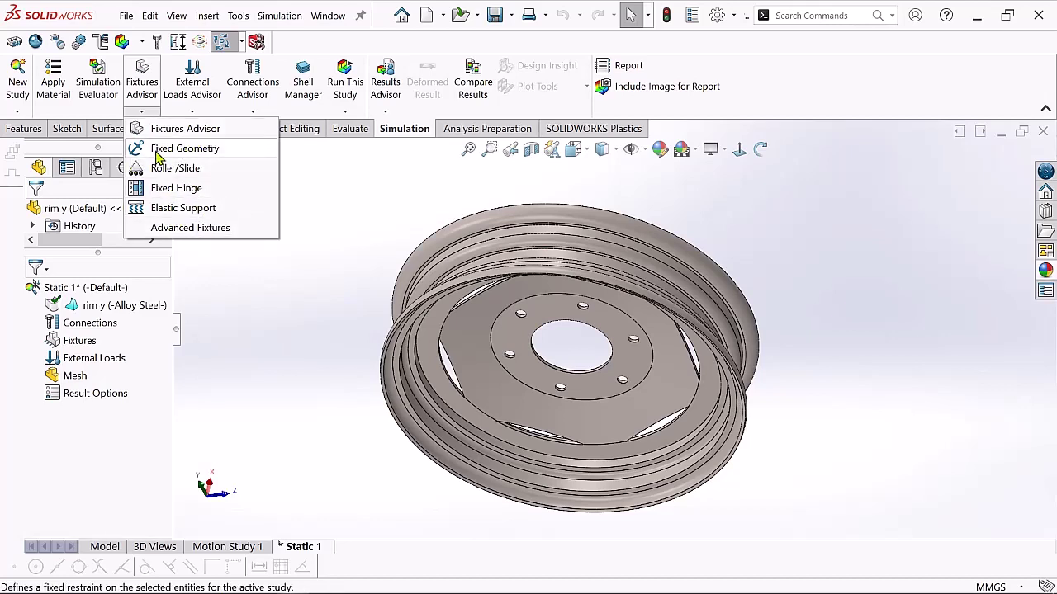
{"action": "left_click", "coordinate": [178, 149]}
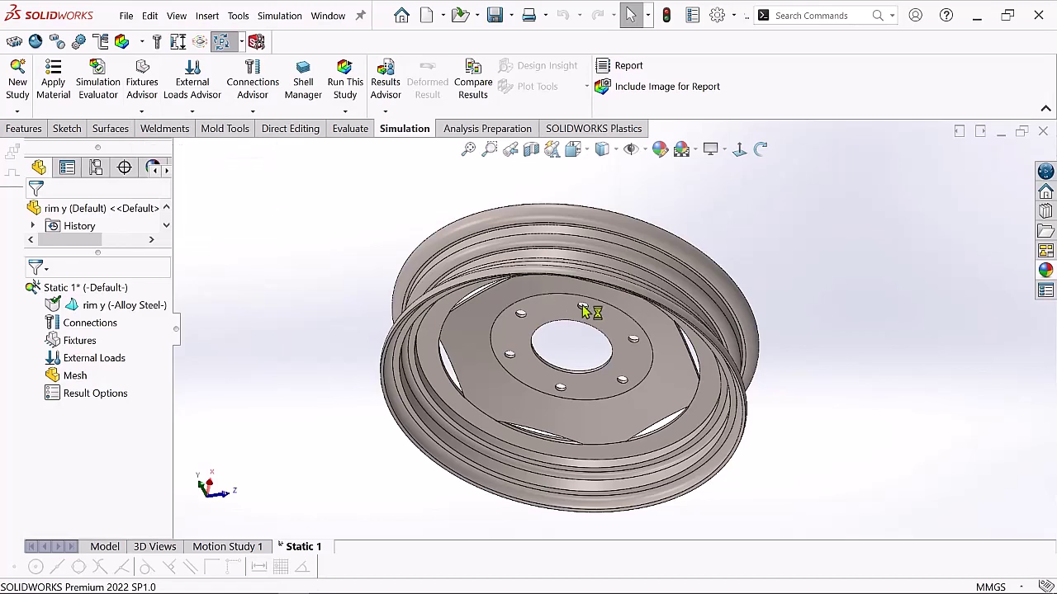
{"action": "scroll", "coordinate": [570, 355], "scroll_direction": "up", "scroll_amount": 3}
{"action": "left_click", "coordinate": [491, 307]}
{"action": "scroll", "coordinate": [490, 303], "scroll_direction": "down", "scroll_amount": 2}
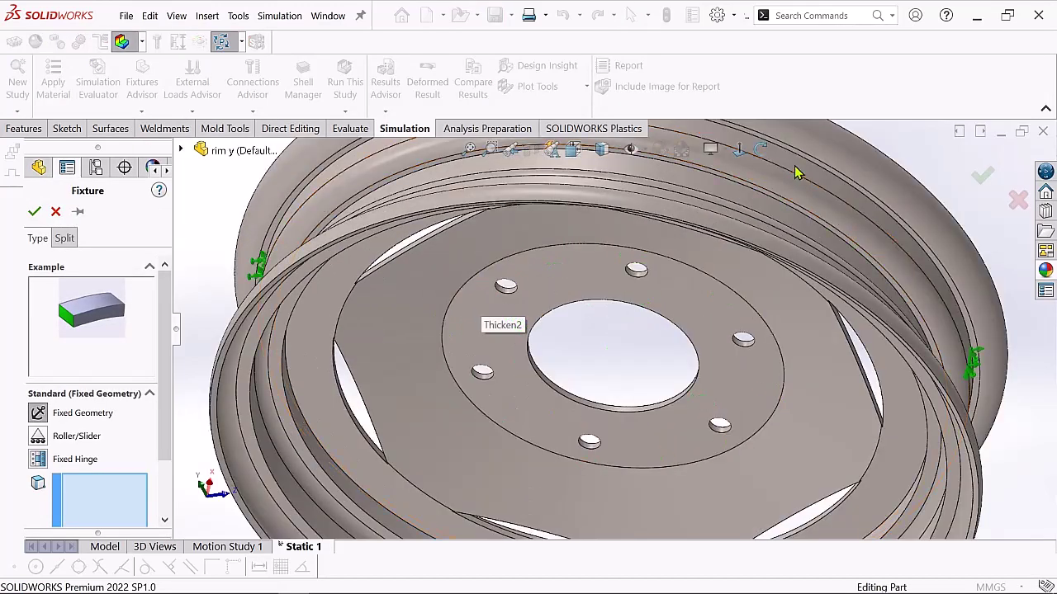
{"action": "scroll", "coordinate": [796, 170], "scroll_direction": "up", "scroll_amount": 3}
{"action": "left_click", "coordinate": [765, 151]}
{"action": "left_click_drag", "start_coordinate": [660, 295], "coordinate": [588, 299]}
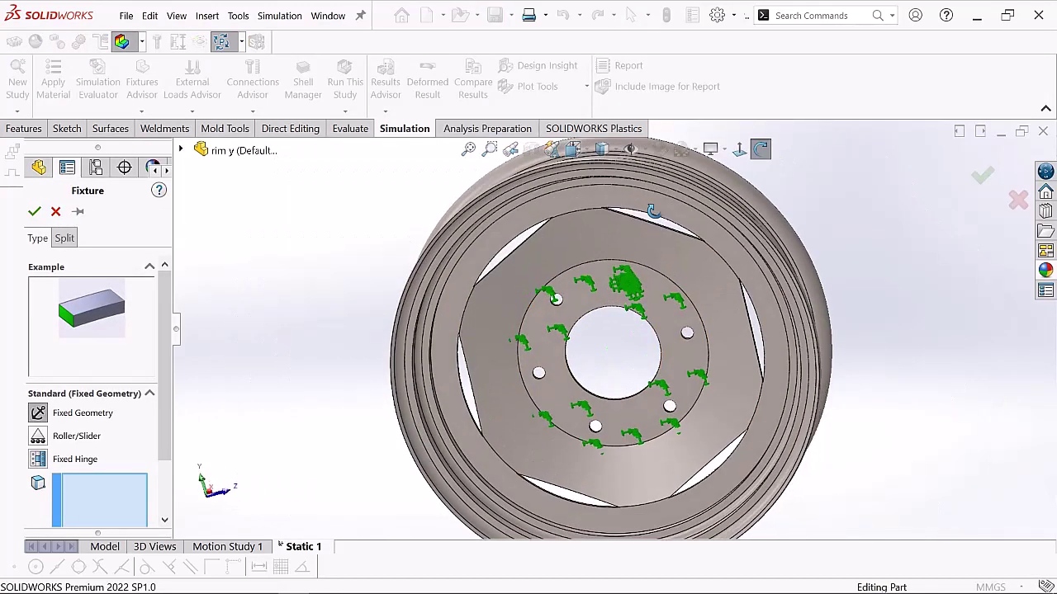
{"action": "scroll", "coordinate": [586, 299], "scroll_direction": "down", "scroll_amount": 3}
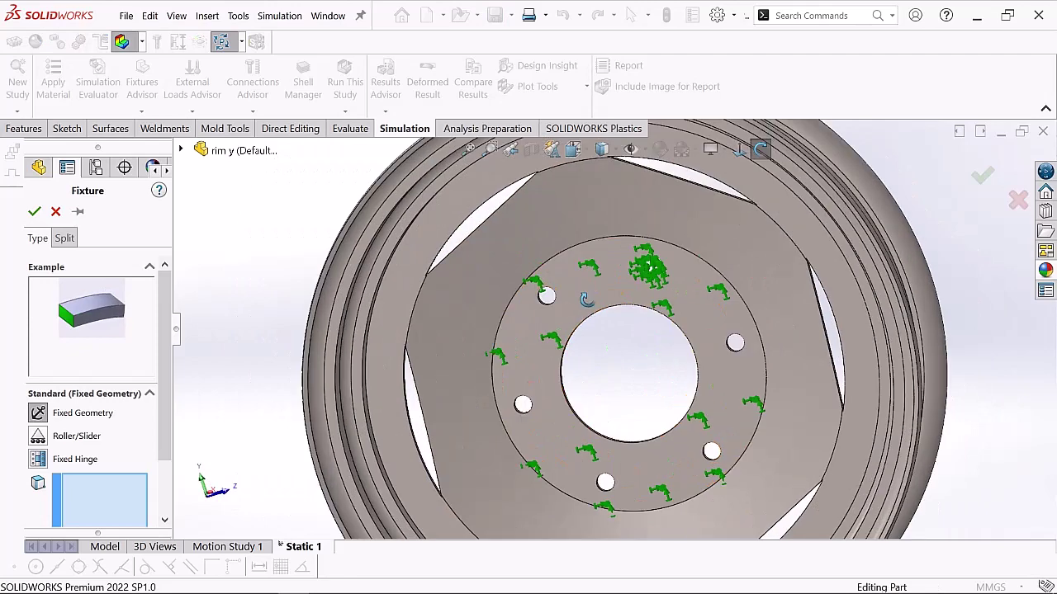
{"action": "left_click", "coordinate": [760, 154]}
{"action": "scroll", "coordinate": [605, 304], "scroll_direction": "down", "scroll_amount": 1}
{"action": "scroll", "coordinate": [545, 301], "scroll_direction": "down", "scroll_amount": 4}
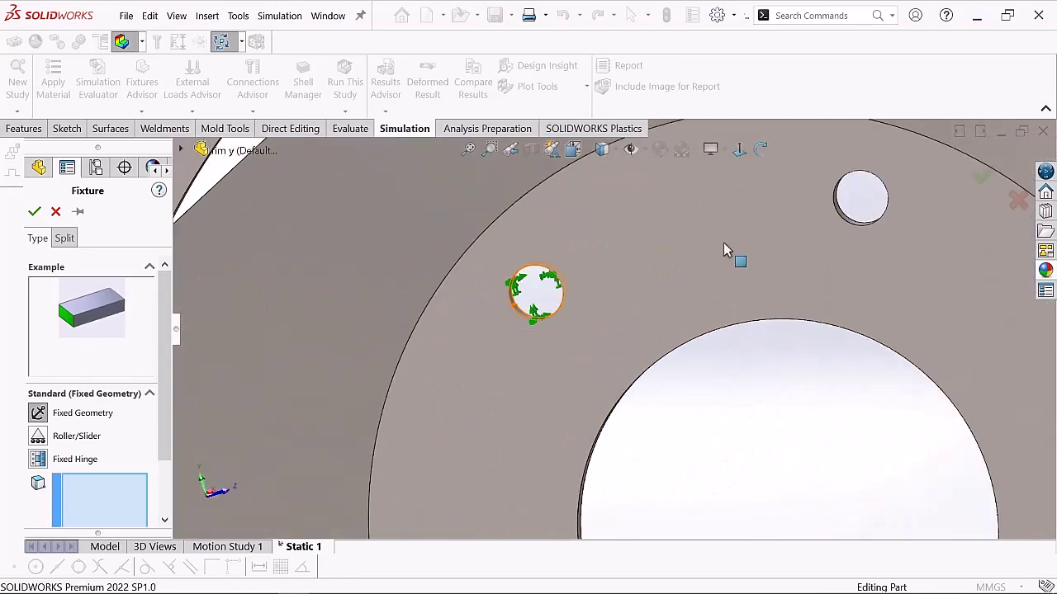
{"action": "scroll", "coordinate": [867, 219], "scroll_direction": "down", "scroll_amount": 3}
{"action": "scroll", "coordinate": [836, 248], "scroll_direction": "down", "scroll_amount": 2}
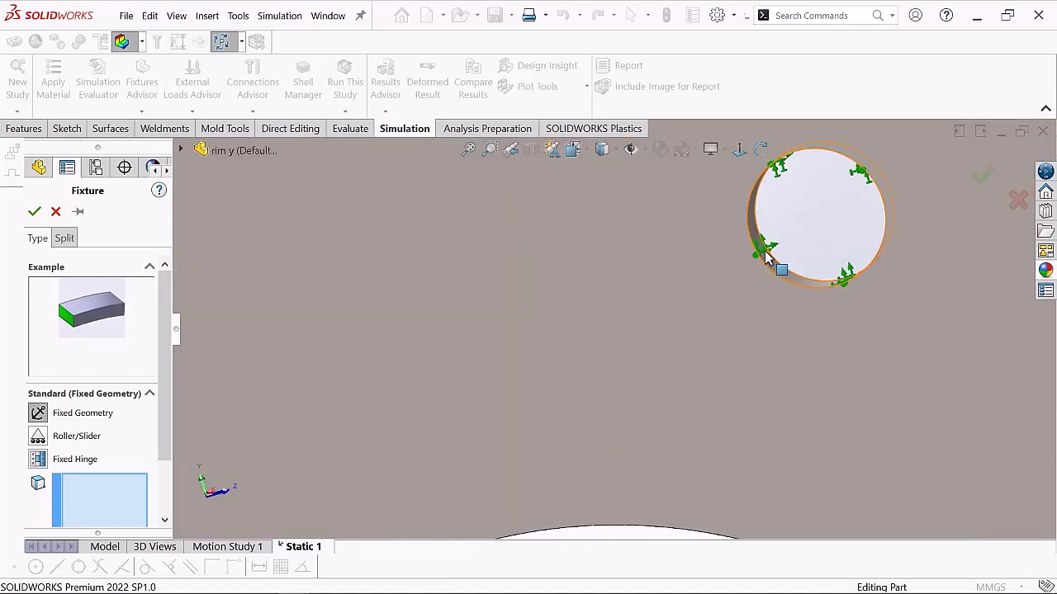
{"action": "left_click", "coordinate": [776, 266]}
- Add the inner faces of the upper-left and lower-left hub bolt holes to the Fixed Geometry fixture
{"action": "scroll", "coordinate": [555, 290], "scroll_direction": "up", "scroll_amount": 4}
{"action": "scroll", "coordinate": [397, 363], "scroll_direction": "down", "scroll_amount": 5}
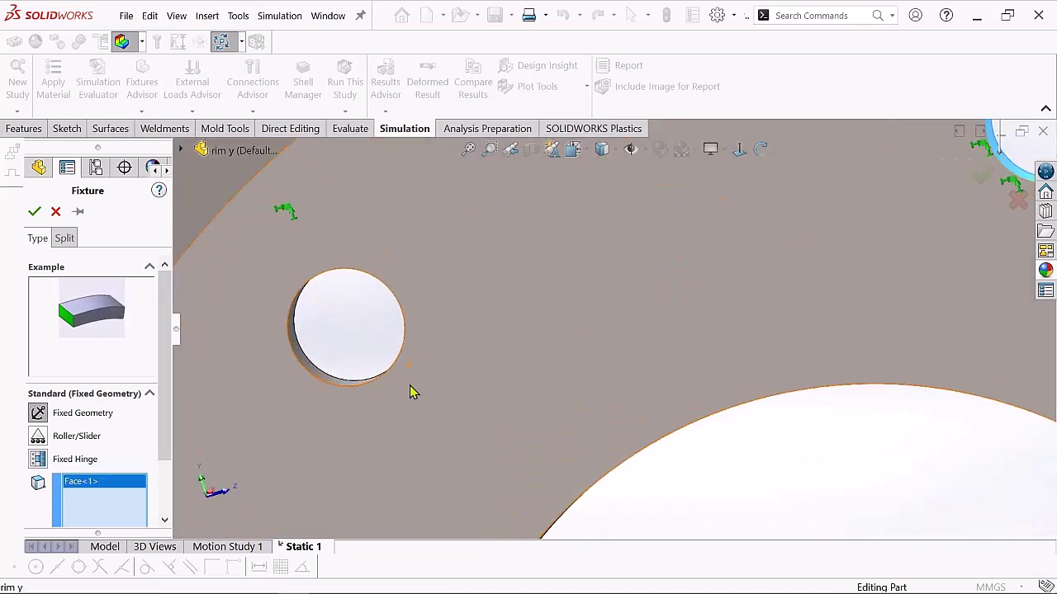
{"action": "left_click", "coordinate": [299, 364]}
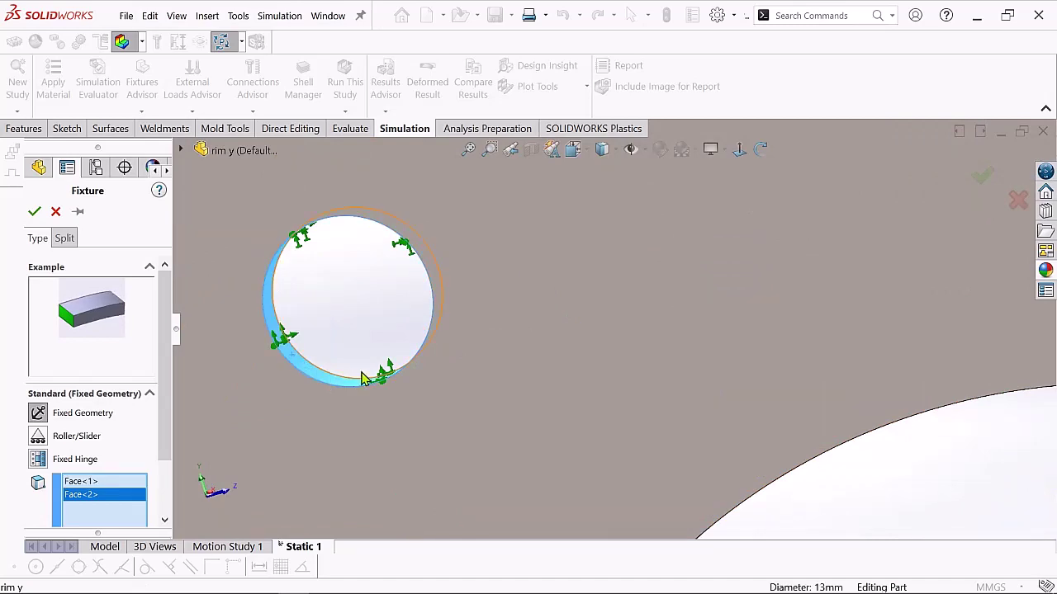
{"action": "scroll", "coordinate": [516, 314], "scroll_direction": "up", "scroll_amount": 4}
{"action": "scroll", "coordinate": [679, 428], "scroll_direction": "down", "scroll_amount": 3}
{"action": "scroll", "coordinate": [679, 427], "scroll_direction": "up", "scroll_amount": 2}
{"action": "scroll", "coordinate": [660, 435], "scroll_direction": "down", "scroll_amount": 2}
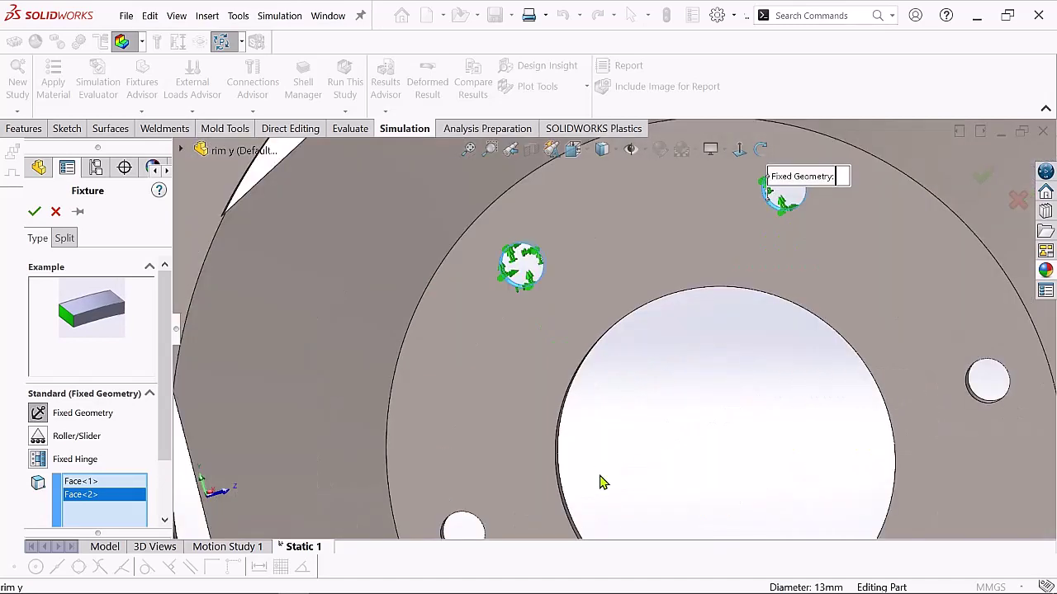
{"action": "scroll", "coordinate": [601, 484], "scroll_direction": "up", "scroll_amount": 3}
{"action": "scroll", "coordinate": [545, 371], "scroll_direction": "down", "scroll_amount": 4}
{"action": "scroll", "coordinate": [519, 297], "scroll_direction": "down", "scroll_amount": 5}
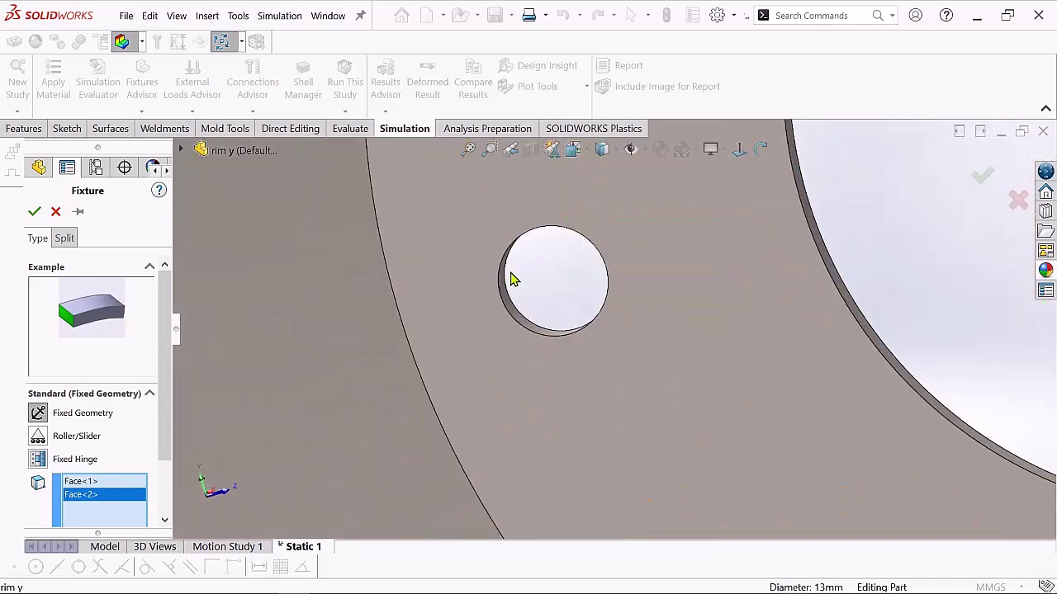
{"action": "left_click", "coordinate": [507, 299]}
- Add the inner faces of the bottom and lower-right hub bolt holes to the Fixed Geometry fixture
{"action": "scroll", "coordinate": [913, 453], "scroll_direction": "up", "scroll_amount": 6}
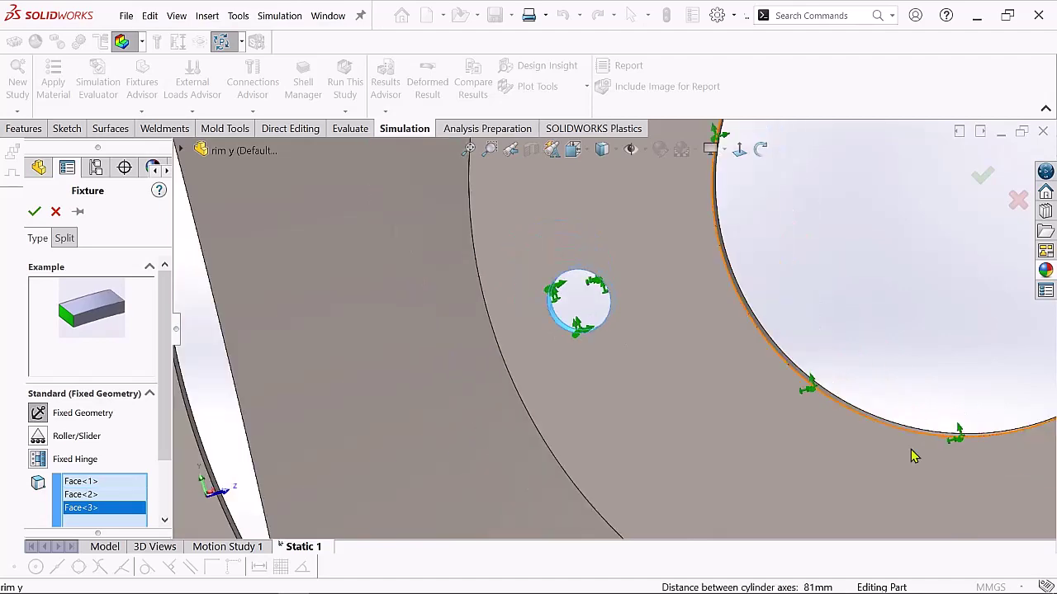
{"action": "scroll", "coordinate": [528, 355], "scroll_direction": "down", "scroll_amount": 2}
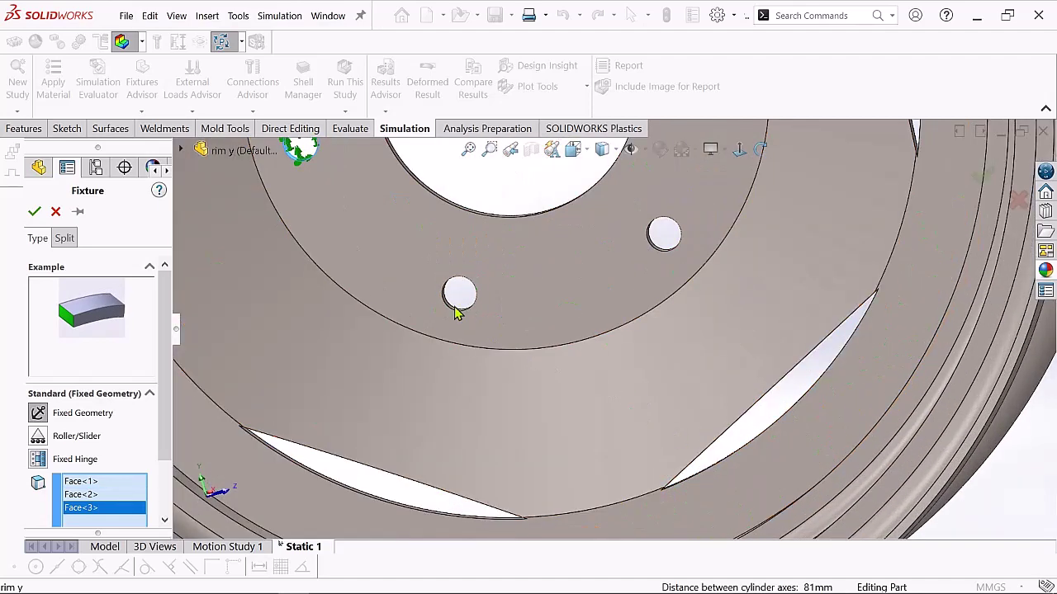
{"action": "scroll", "coordinate": [457, 306], "scroll_direction": "down", "scroll_amount": 6}
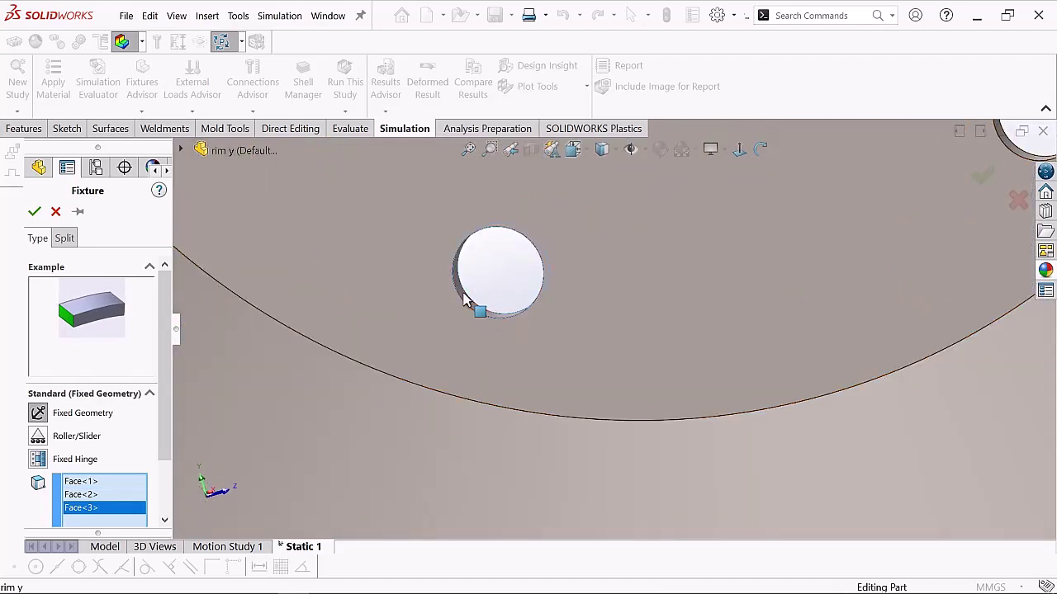
{"action": "left_click", "coordinate": [472, 305]}
{"action": "scroll", "coordinate": [983, 161], "scroll_direction": "up", "scroll_amount": 1}
{"action": "left_click", "coordinate": [954, 175]}
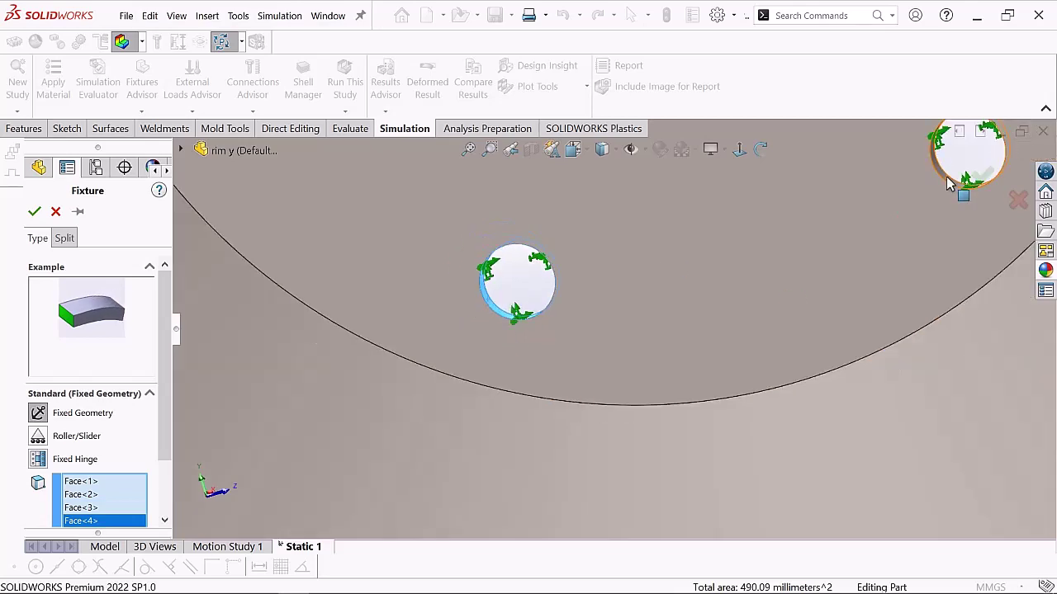
{"action": "scroll", "coordinate": [950, 181], "scroll_direction": "up", "scroll_amount": 5}
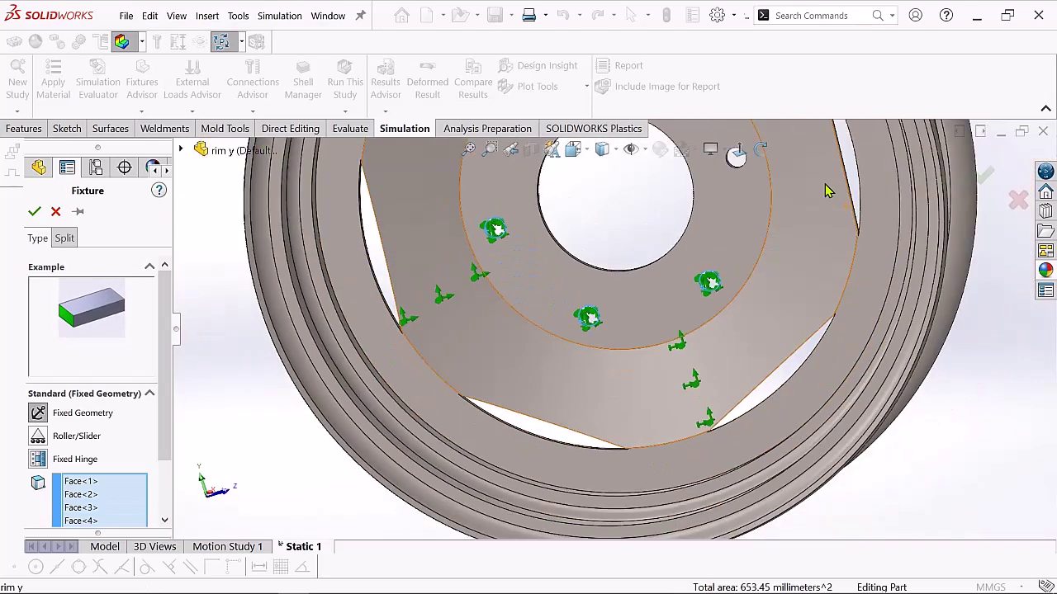
- Add the inner face of the remaining upper-right hub bolt hole to the Fixed Geometry fixture and apply the fixture
{"action": "scroll", "coordinate": [669, 239], "scroll_direction": "down", "scroll_amount": 6}
{"action": "left_click", "coordinate": [588, 304]}
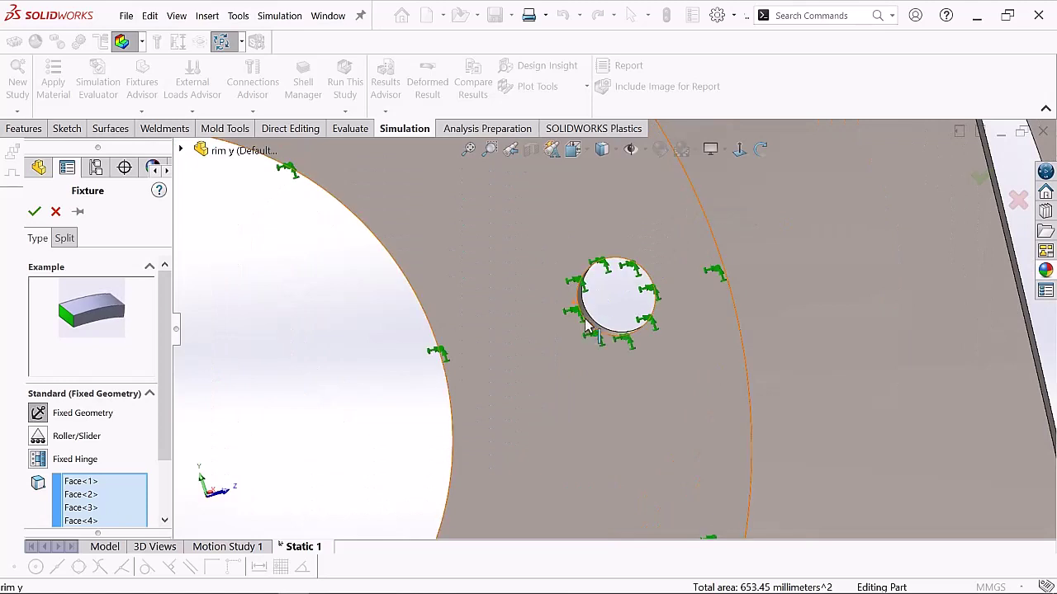
{"action": "scroll", "coordinate": [499, 244], "scroll_direction": "up", "scroll_amount": 4}
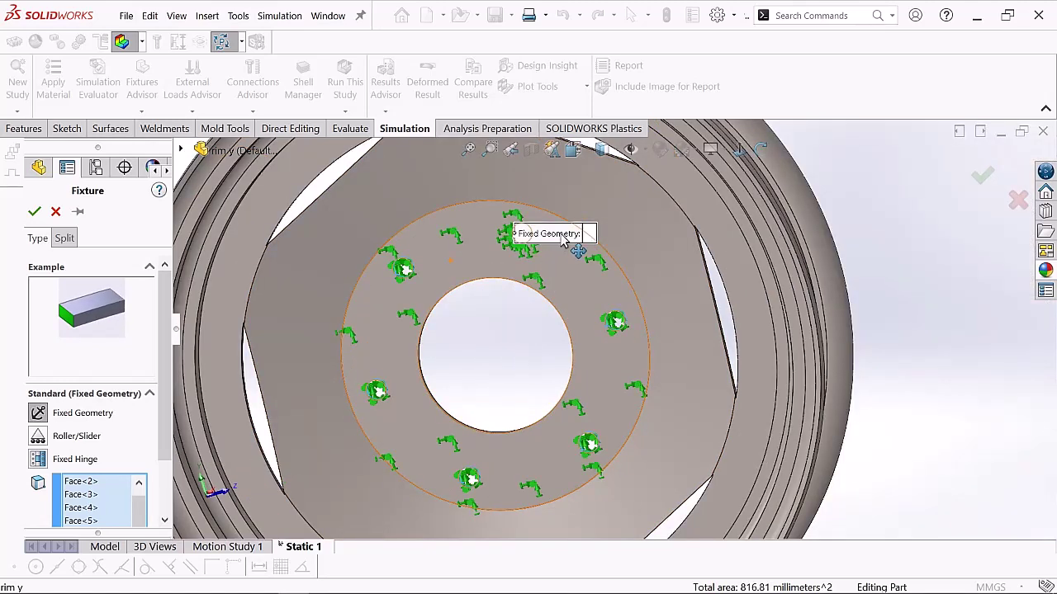
{"action": "left_click_drag", "start_coordinate": [570, 234], "coordinate": [623, 182]}
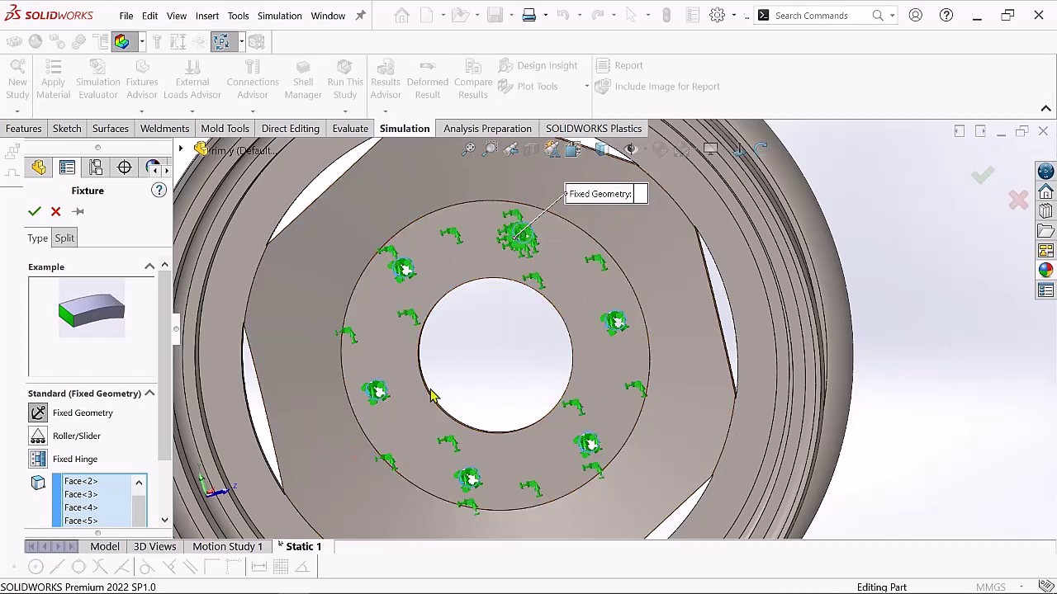
{"action": "left_click_drag", "start_coordinate": [169, 413], "coordinate": [165, 463]}
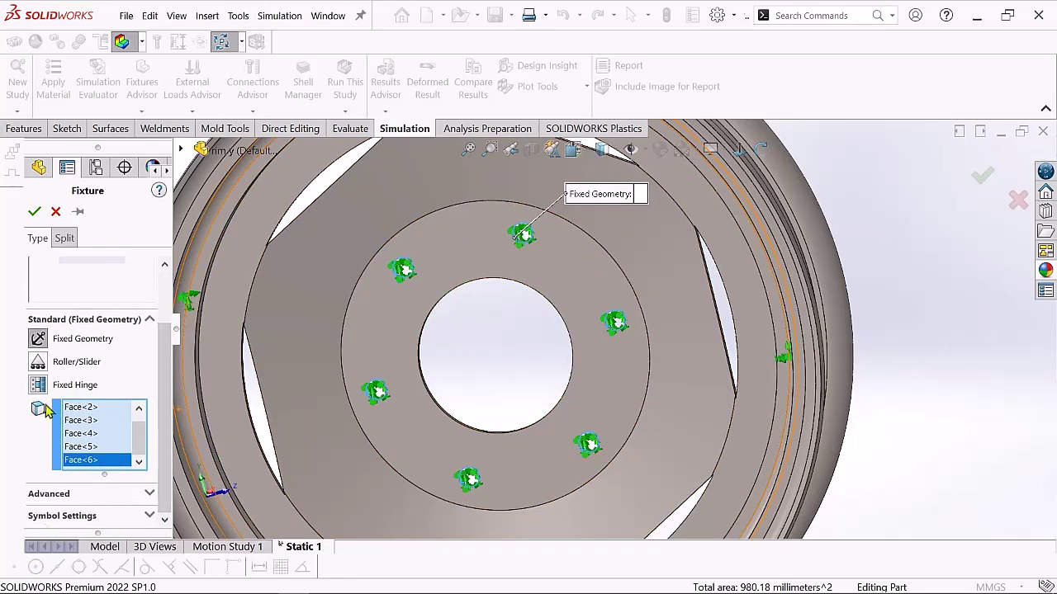
{"action": "left_click", "coordinate": [34, 211]}
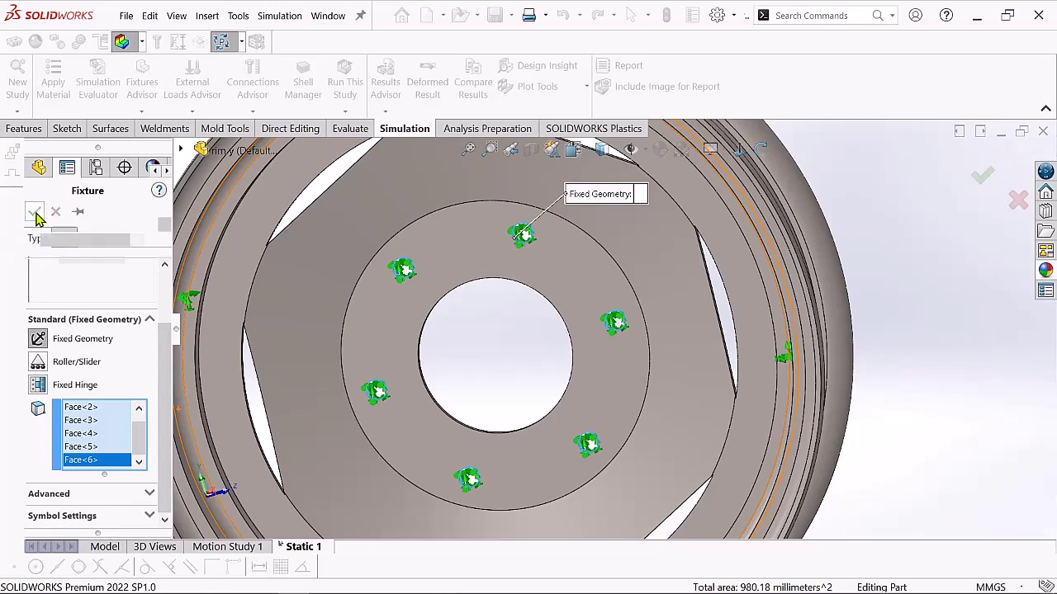
- Start a Torque external load and select the rounded outer face near the far end of the rim's barrel
{"action": "key", "text": "f"}
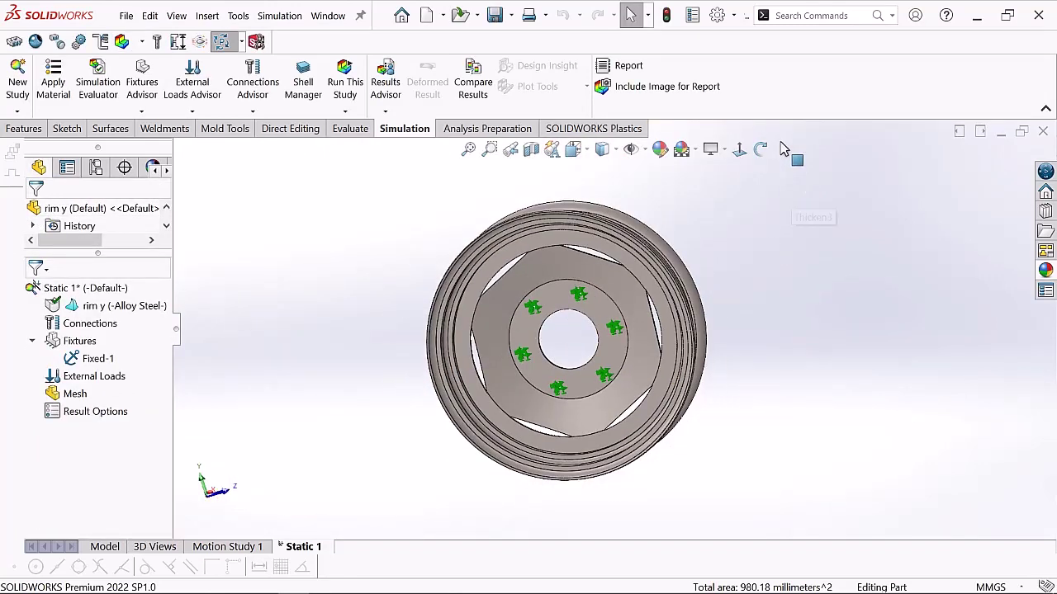
{"action": "left_click", "coordinate": [761, 149]}
{"action": "left_click_drag", "start_coordinate": [766, 231], "coordinate": [732, 238]}
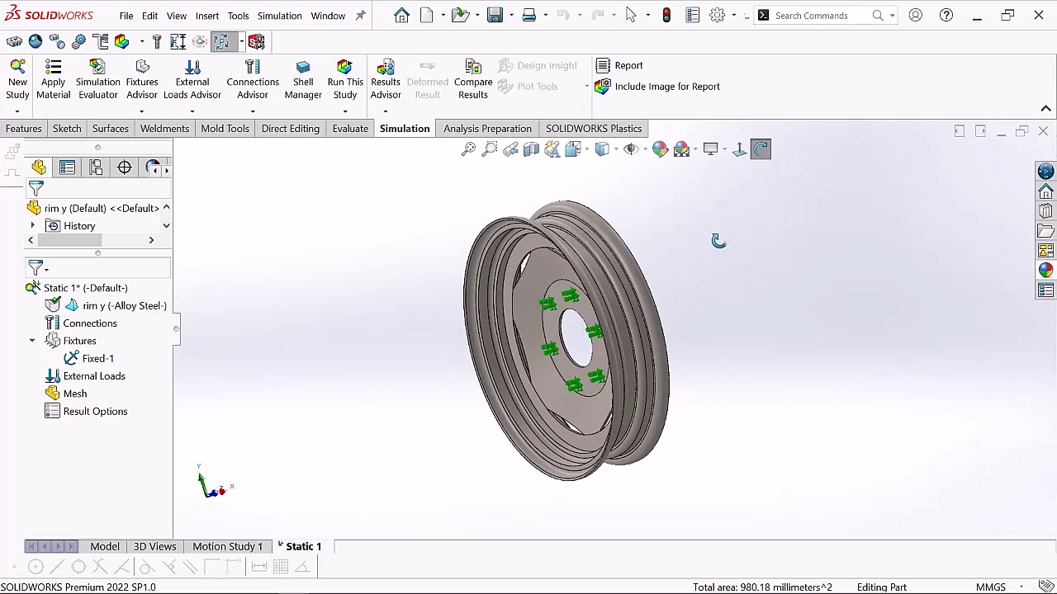
{"action": "left_click", "coordinate": [94, 377]}
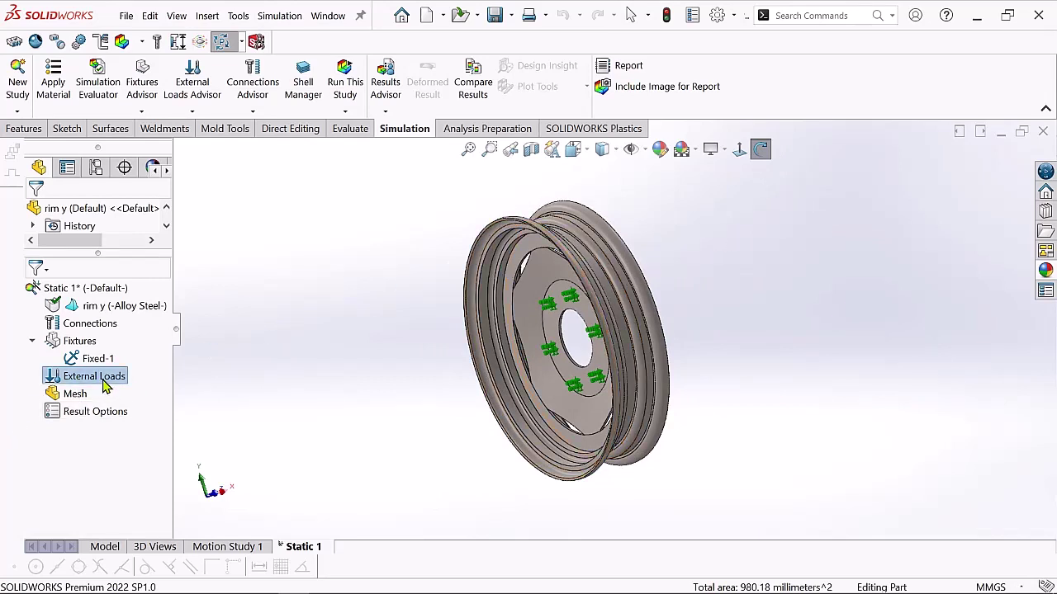
{"action": "right_click", "coordinate": [106, 388]}
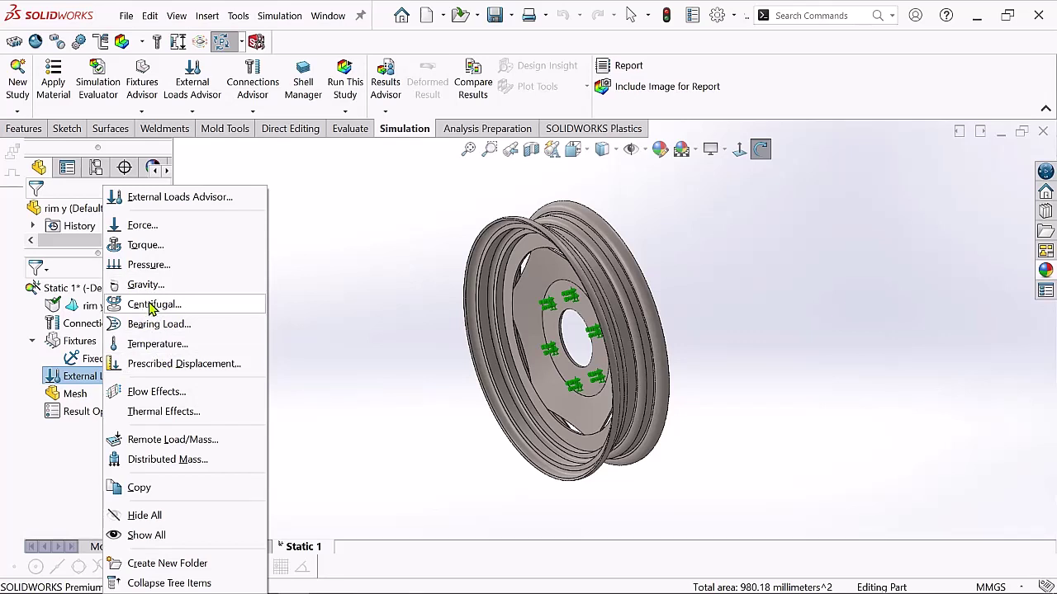
{"action": "left_click", "coordinate": [142, 253]}
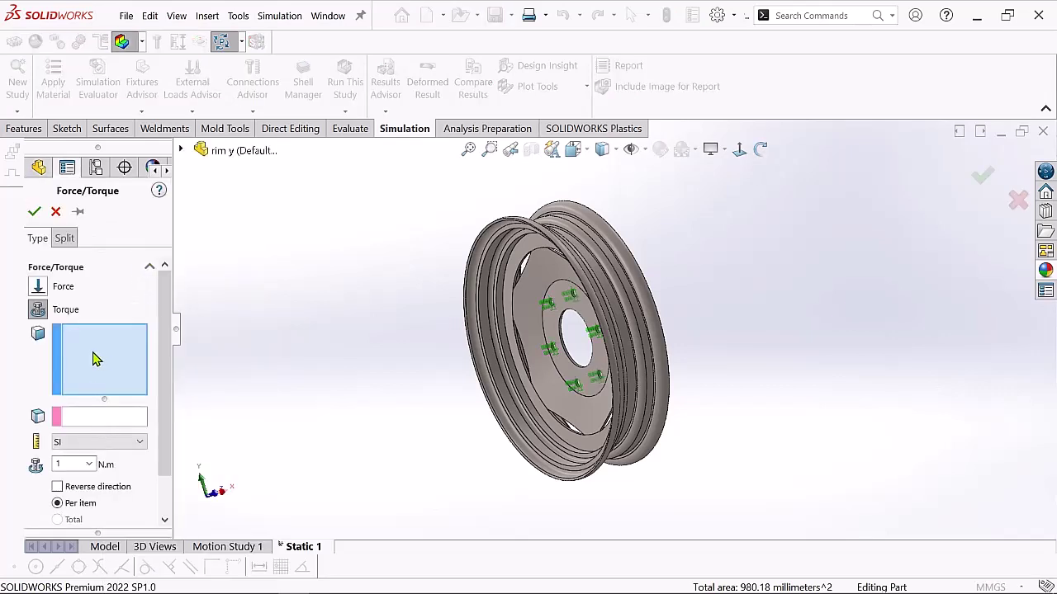
{"action": "scroll", "coordinate": [537, 283], "scroll_direction": "down", "scroll_amount": 5}
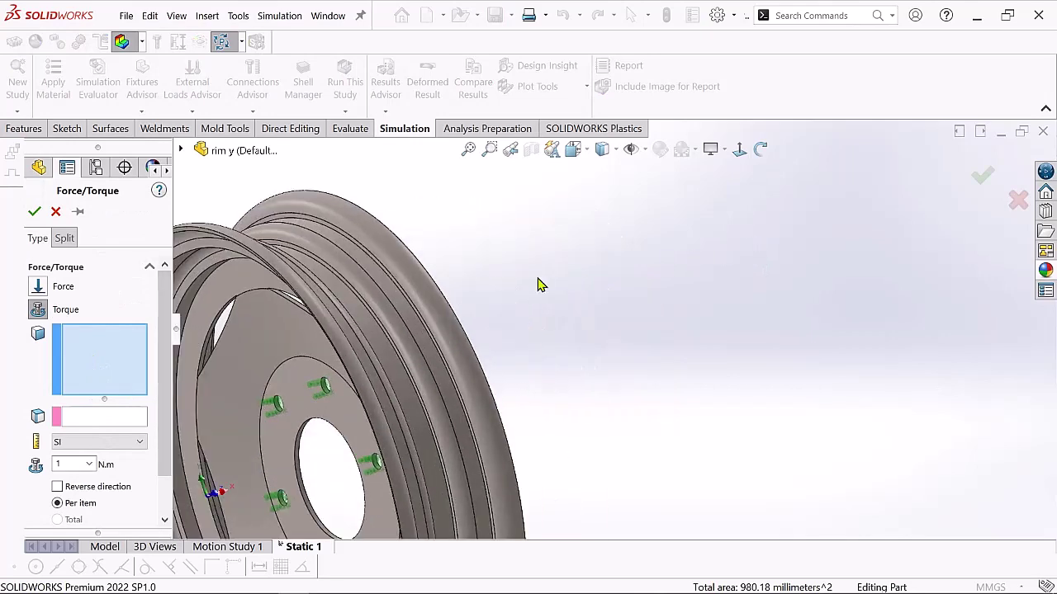
{"action": "scroll", "coordinate": [428, 343], "scroll_direction": "up", "scroll_amount": 3}
{"action": "scroll", "coordinate": [672, 309], "scroll_direction": "down", "scroll_amount": 4}
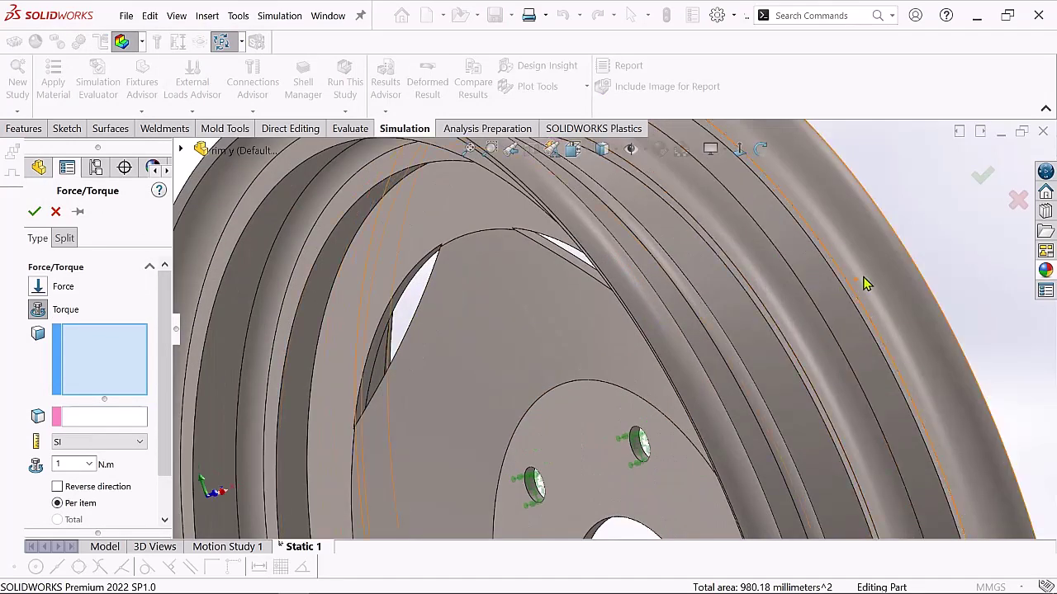
{"action": "scroll", "coordinate": [864, 283], "scroll_direction": "up", "scroll_amount": 3}
{"action": "scroll", "coordinate": [749, 261], "scroll_direction": "down", "scroll_amount": 2}
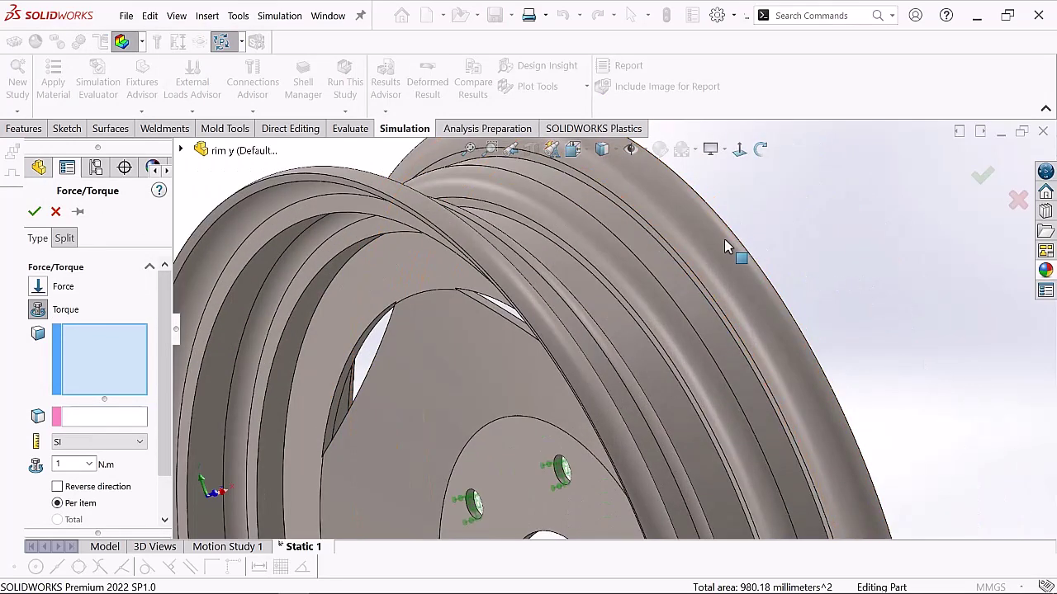
{"action": "left_click", "coordinate": [732, 249]}
- Add the seven adjoining outer barrel faces, working toward the near side of the rim, to the torque's face selection
{"action": "scroll", "coordinate": [698, 273], "scroll_direction": "down", "scroll_amount": 2}
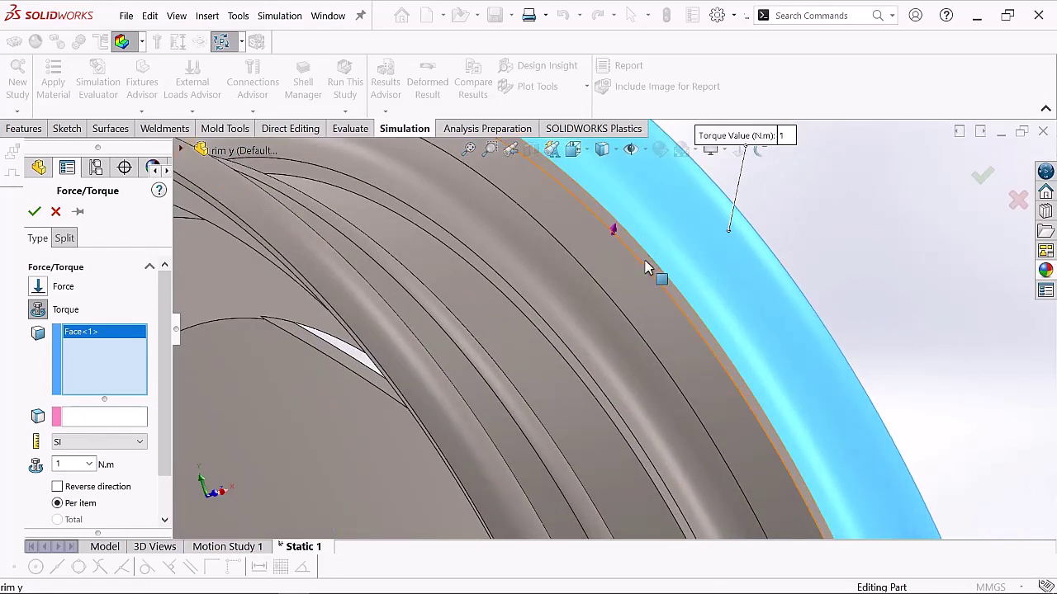
{"action": "left_click", "coordinate": [630, 271]}
{"action": "left_click", "coordinate": [610, 288]}
{"action": "left_click", "coordinate": [577, 294]}
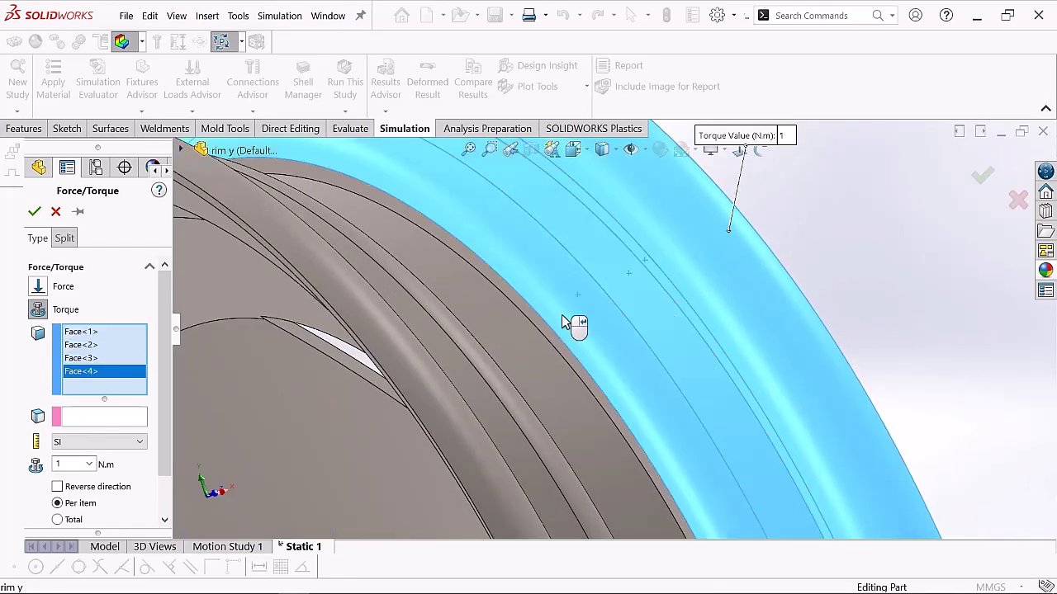
{"action": "left_click", "coordinate": [525, 347]}
{"action": "left_click", "coordinate": [498, 368]}
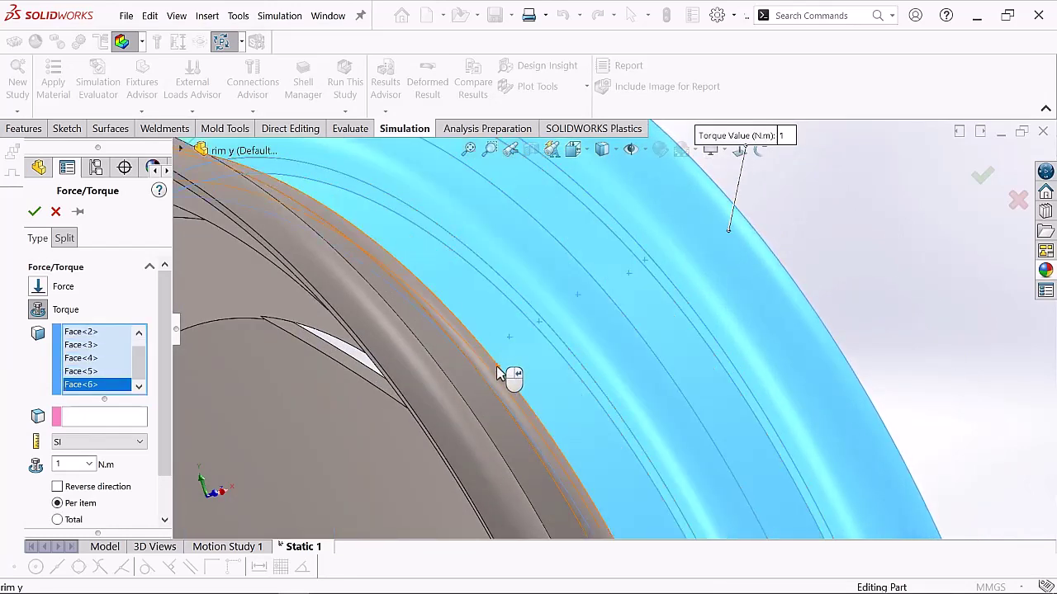
{"action": "scroll", "coordinate": [495, 367], "scroll_direction": "down", "scroll_amount": 2}
{"action": "left_click", "coordinate": [490, 348]}
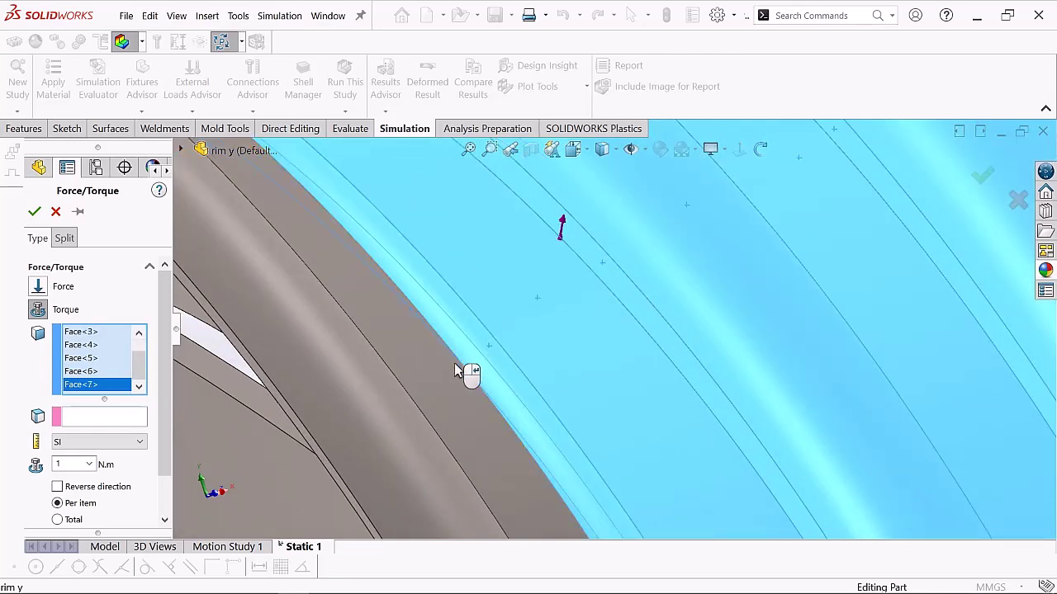
{"action": "left_click", "coordinate": [457, 363]}
- Add the two unselected narrow strip faces and the outermost far-end flange face of the barrel to the torque's face selection
{"action": "scroll", "coordinate": [630, 268], "scroll_direction": "up", "scroll_amount": 2}
{"action": "scroll", "coordinate": [630, 268], "scroll_direction": "up", "scroll_amount": 3}
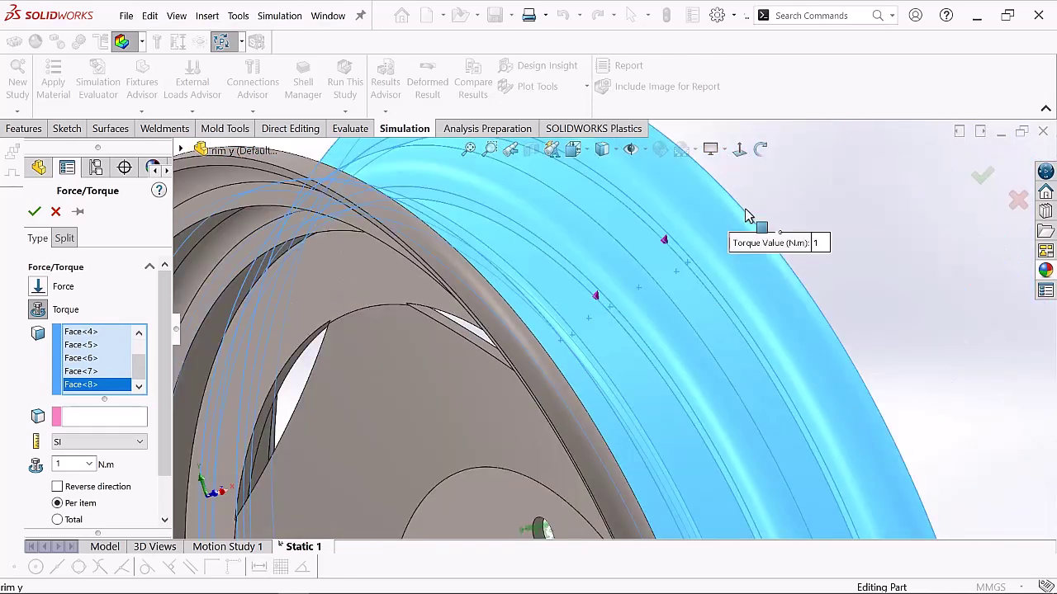
{"action": "left_click", "coordinate": [761, 148]}
{"action": "left_click_drag", "start_coordinate": [760, 149], "coordinate": [763, 223]}
{"action": "scroll", "coordinate": [649, 301], "scroll_direction": "down", "scroll_amount": 3}
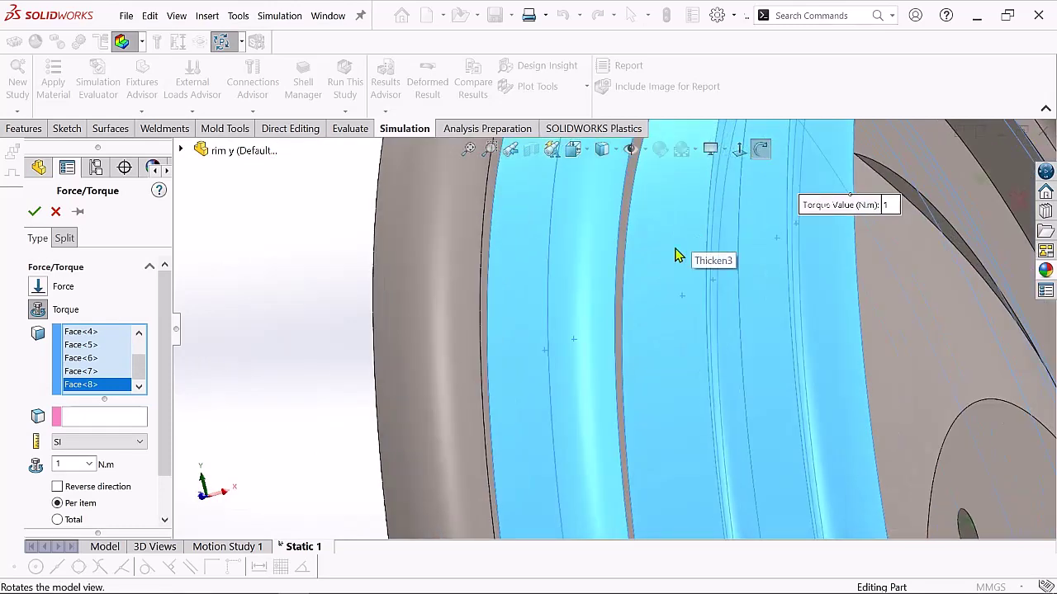
{"action": "left_click_drag", "start_coordinate": [676, 255], "coordinate": [613, 252]}
{"action": "left_click", "coordinate": [567, 240]}
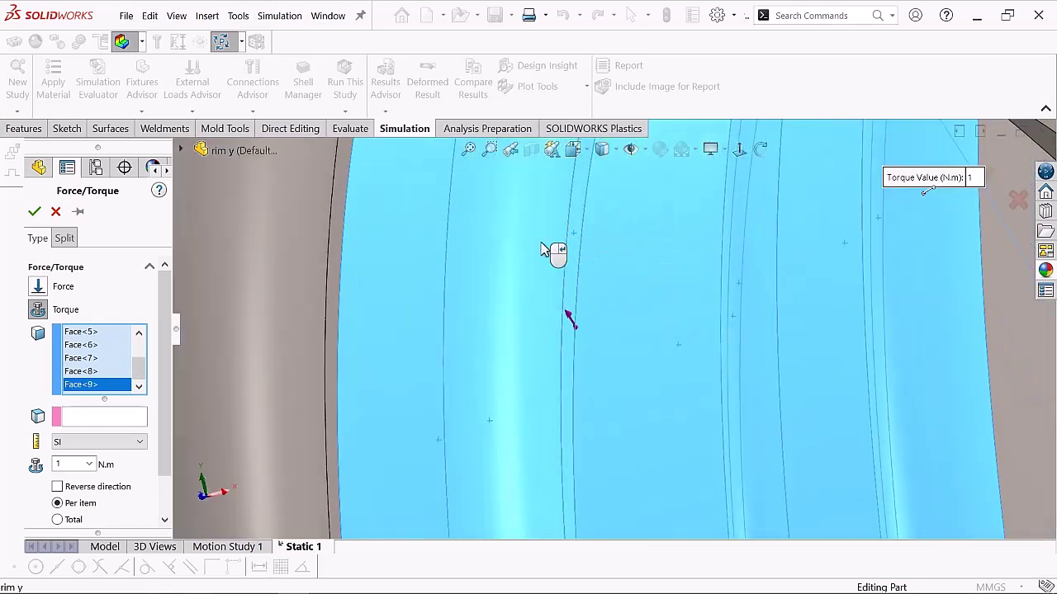
{"action": "scroll", "coordinate": [554, 255], "scroll_direction": "up", "scroll_amount": 3}
{"action": "scroll", "coordinate": [540, 285], "scroll_direction": "down", "scroll_amount": 3}
{"action": "left_click", "coordinate": [466, 285]}
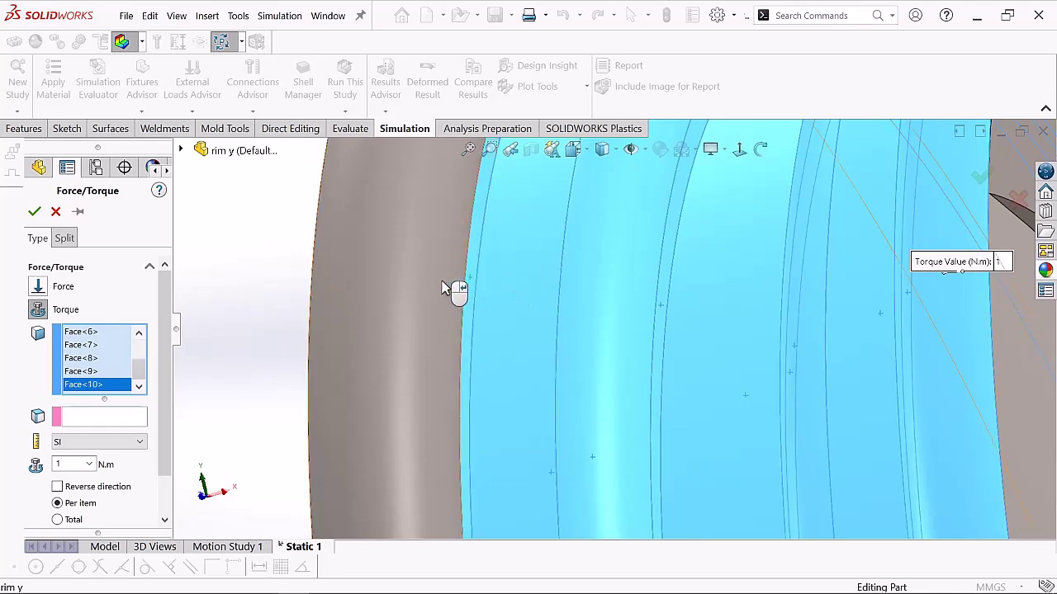
{"action": "left_click", "coordinate": [431, 281]}
- Try to apply the torque to the selected outer rim faces using SI units
{"action": "scroll", "coordinate": [660, 272], "scroll_direction": "up", "scroll_amount": 5}
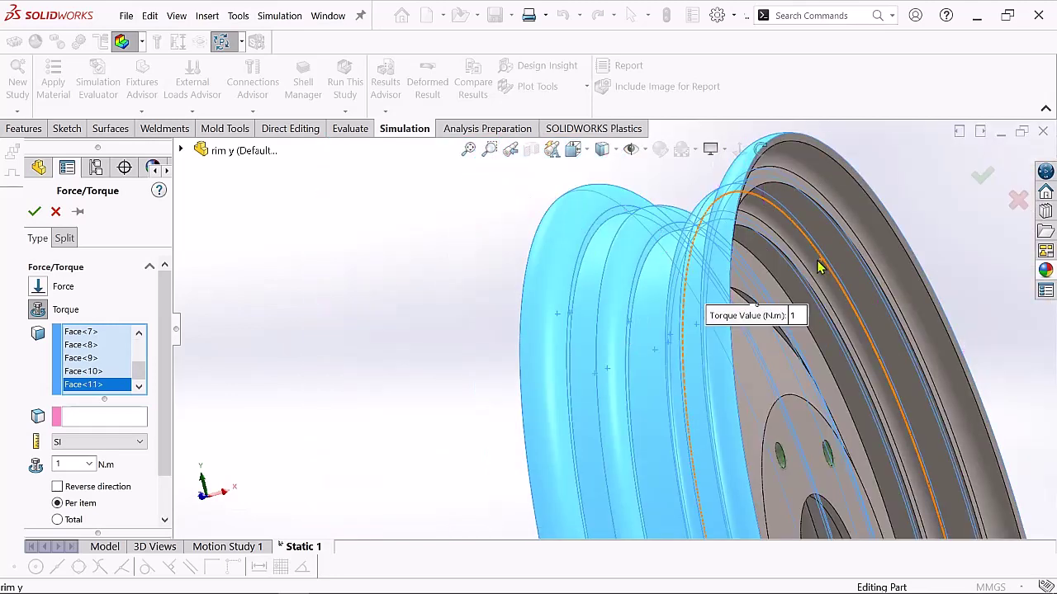
{"action": "left_click", "coordinate": [760, 149]}
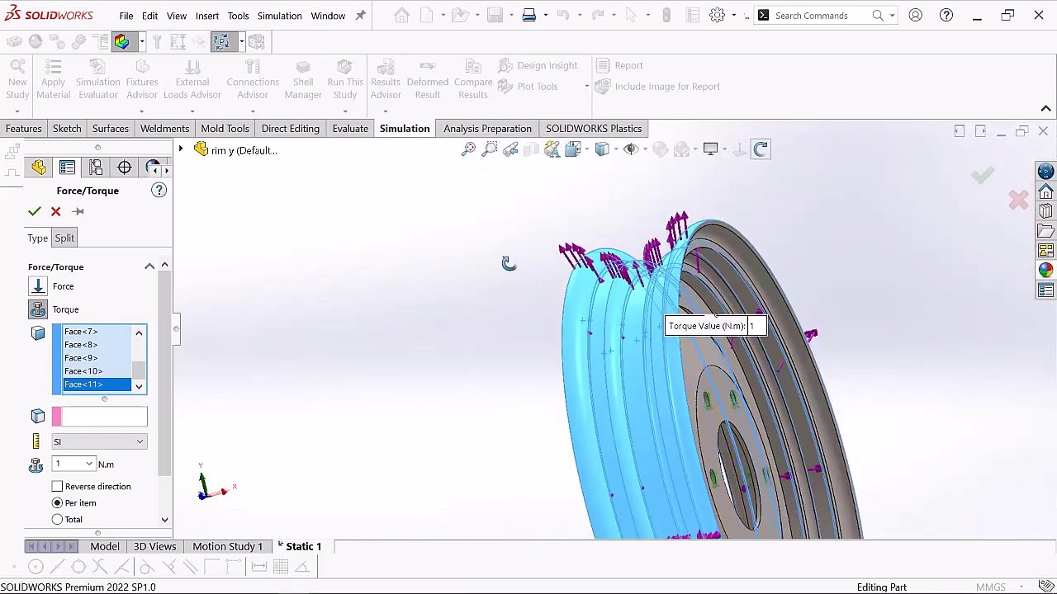
{"action": "left_click_drag", "start_coordinate": [528, 268], "coordinate": [589, 352]}
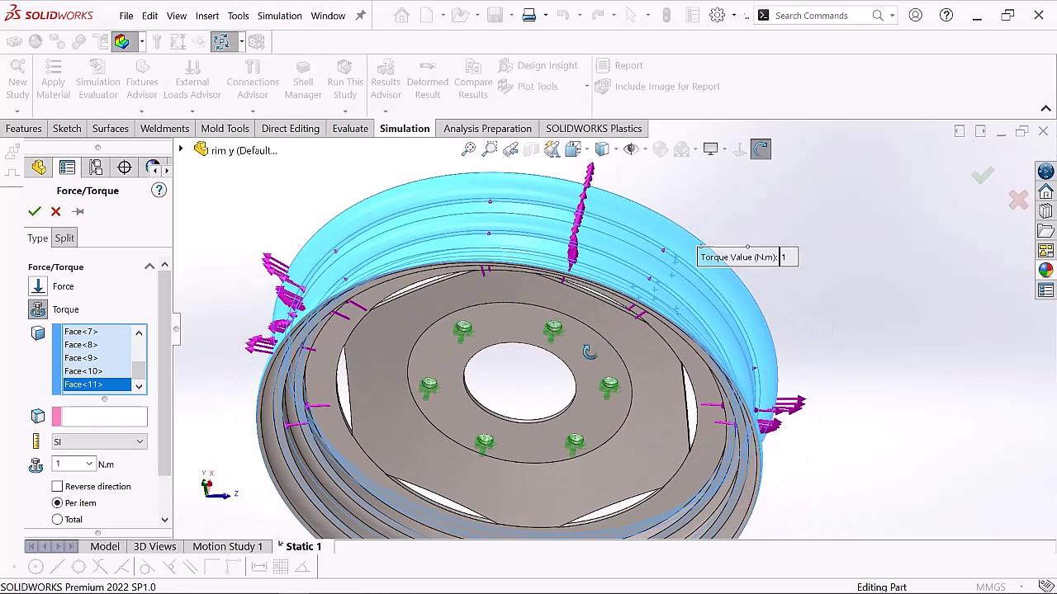
{"action": "scroll", "coordinate": [420, 394], "scroll_direction": "up", "scroll_amount": 3}
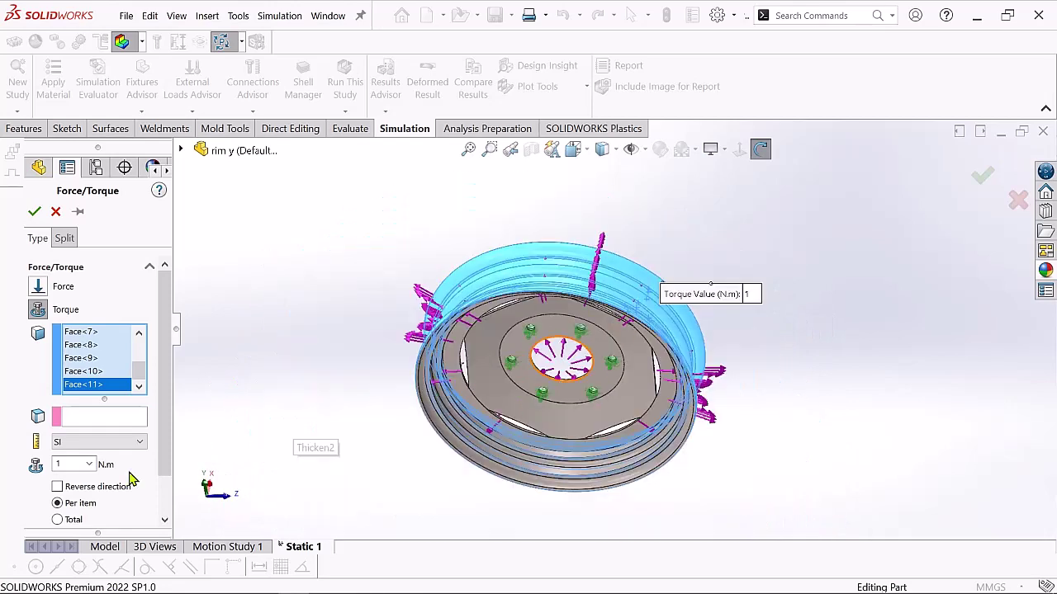
{"action": "left_click", "coordinate": [71, 444]}
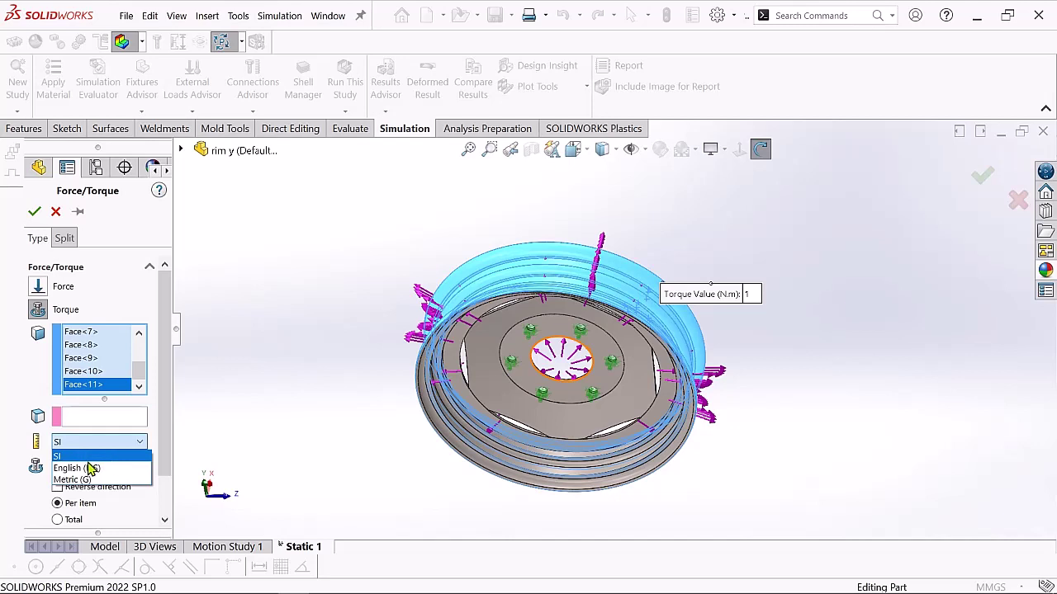
{"action": "left_click", "coordinate": [82, 460]}
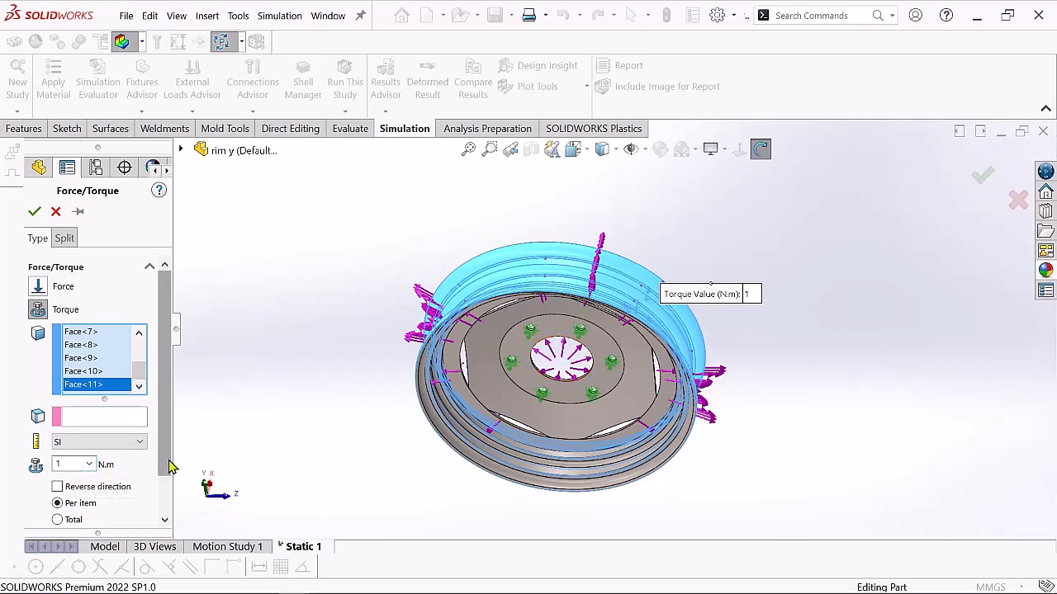
{"action": "left_click_drag", "start_coordinate": [169, 465], "coordinate": [165, 509]}
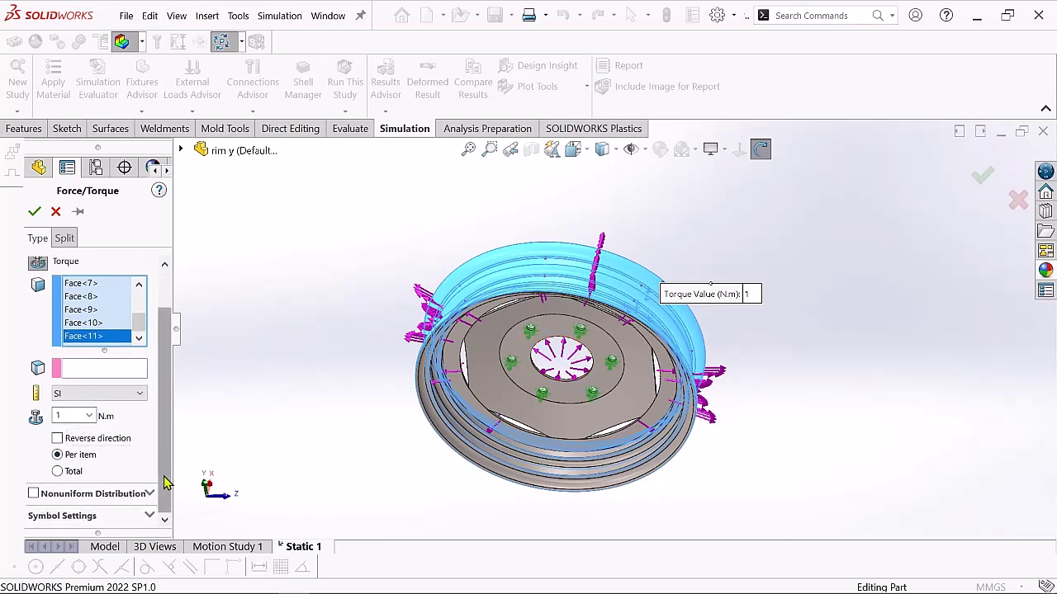
{"action": "scroll", "coordinate": [163, 464], "scroll_direction": "up", "scroll_amount": 2}
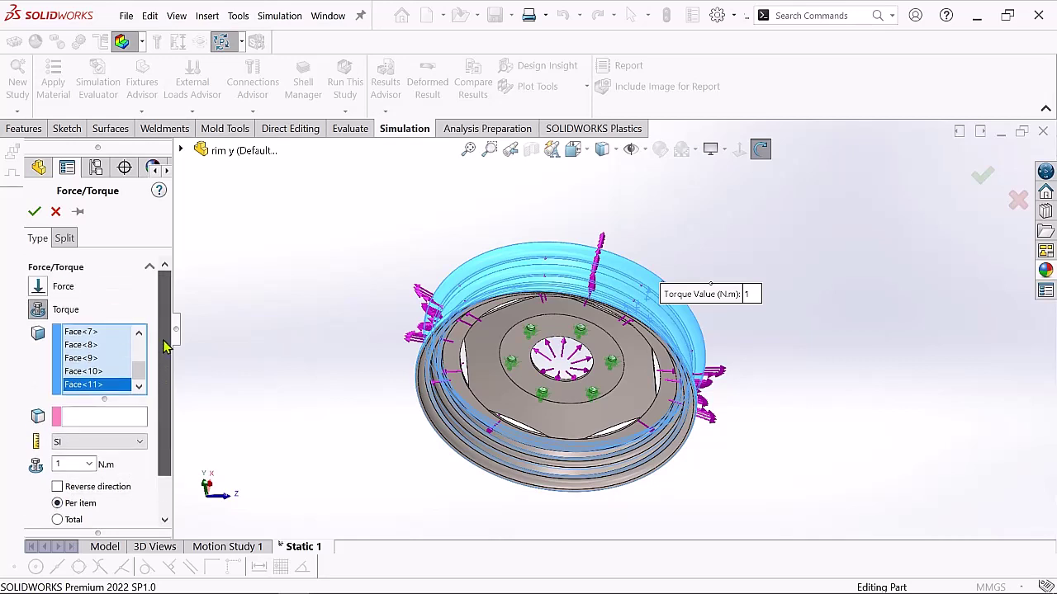
{"action": "left_click", "coordinate": [34, 214]}
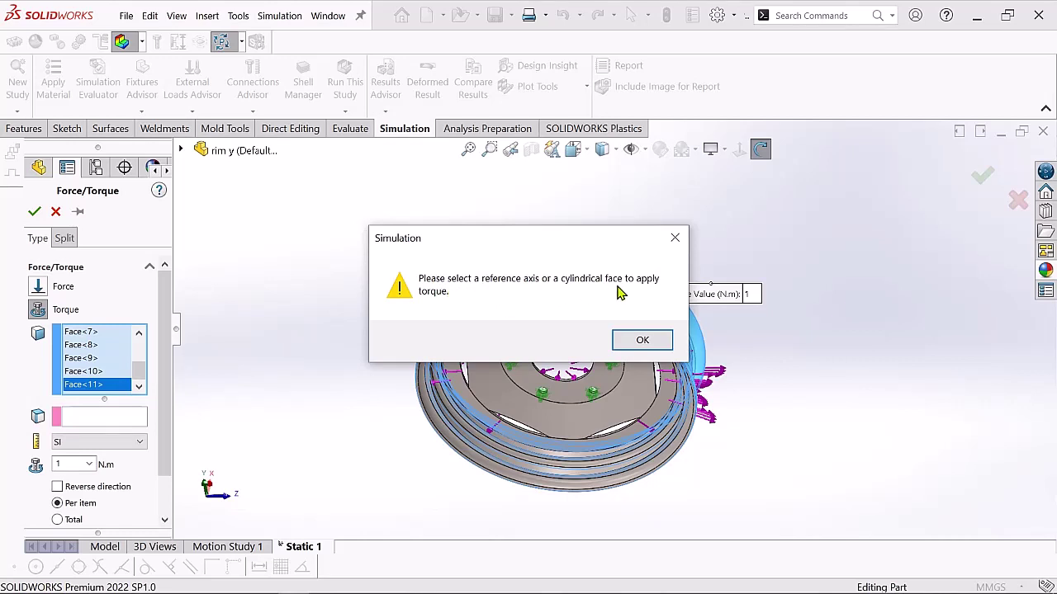
{"action": "left_click", "coordinate": [675, 238]}
- Add the inner cylindrical face of the hub's center bore to the torque's face selection
{"action": "scroll", "coordinate": [572, 364], "scroll_direction": "down", "scroll_amount": 3}
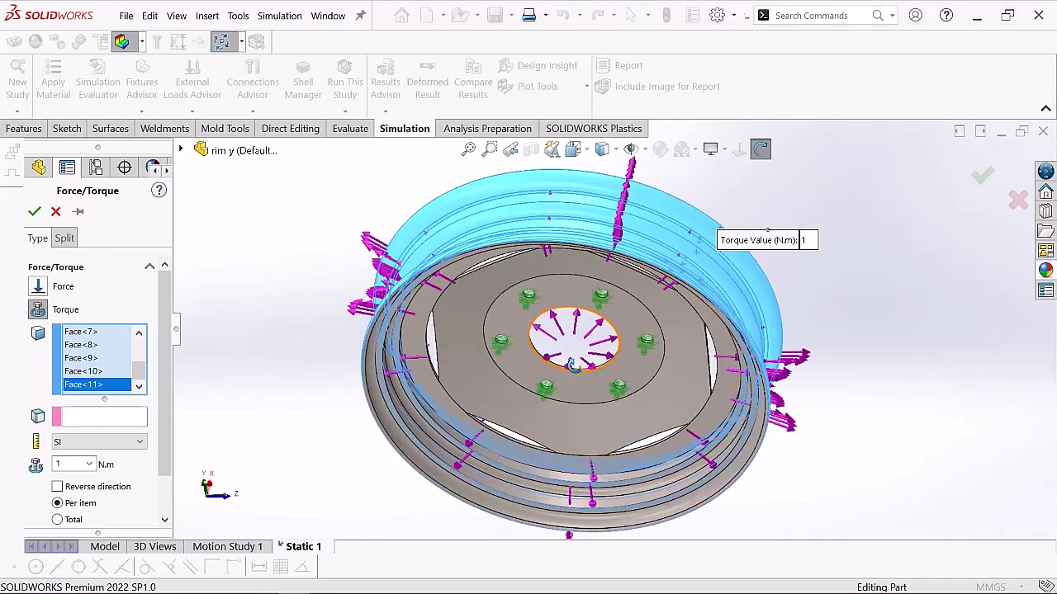
{"action": "scroll", "coordinate": [573, 366], "scroll_direction": "down", "scroll_amount": 1}
{"action": "left_click", "coordinate": [759, 153]}
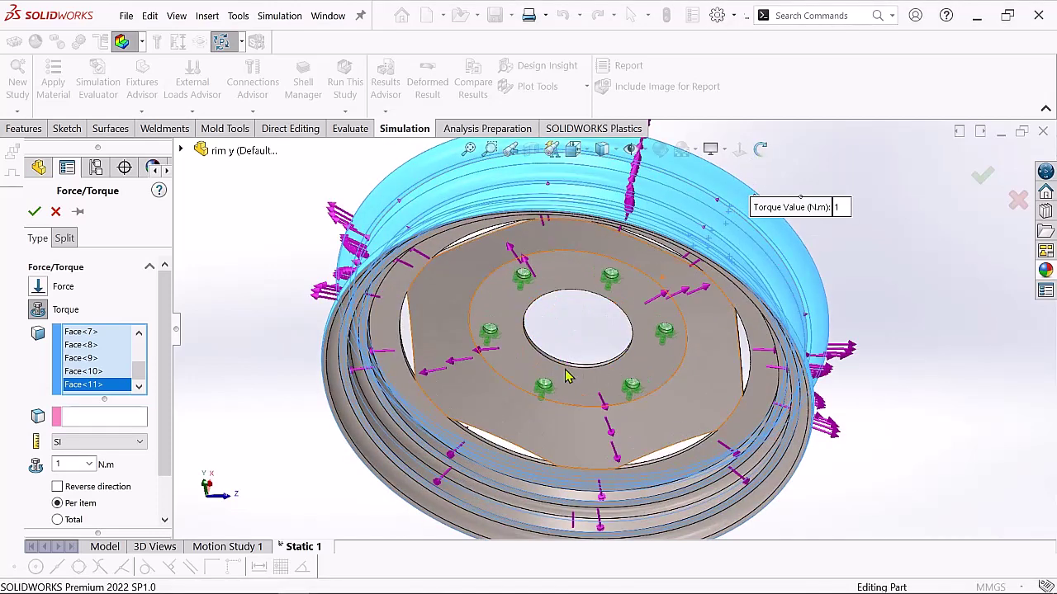
{"action": "scroll", "coordinate": [565, 373], "scroll_direction": "down", "scroll_amount": 3}
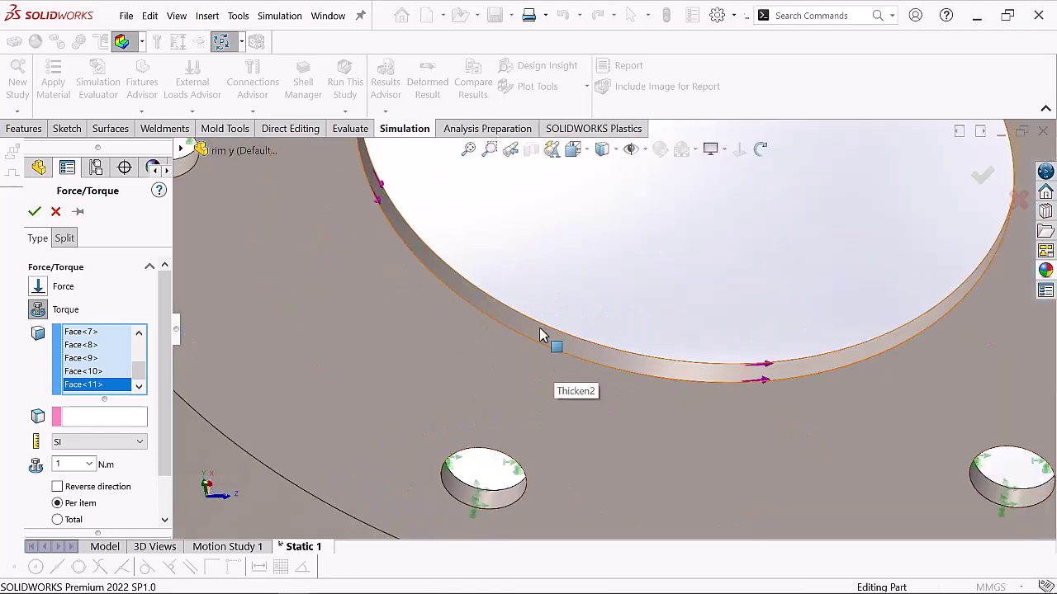
{"action": "left_click", "coordinate": [541, 334]}
{"action": "scroll", "coordinate": [547, 335], "scroll_direction": "up", "scroll_amount": 3}
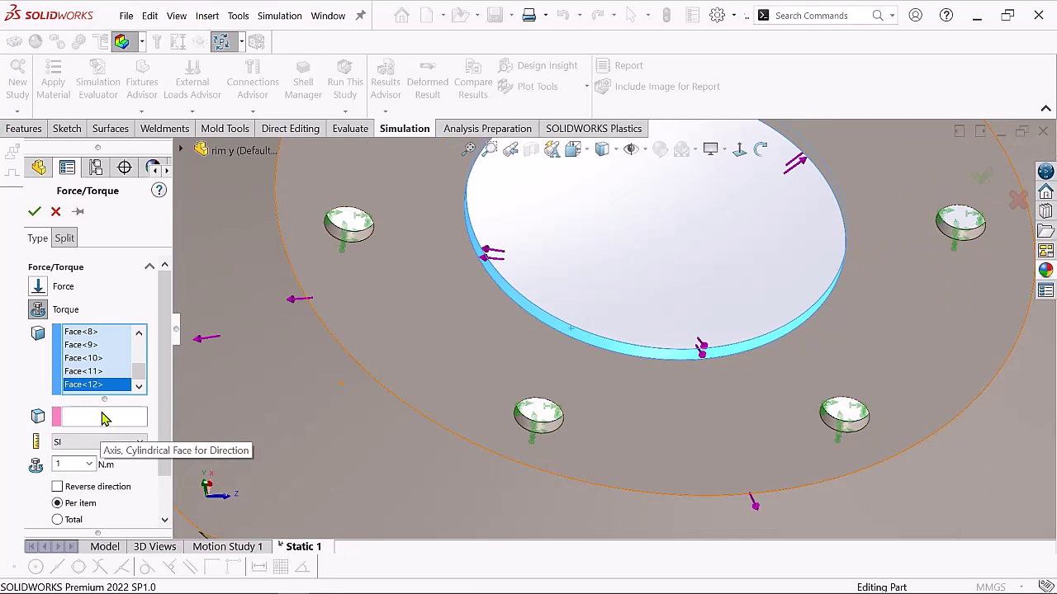
- Move the center bore's cylindrical face from the torque's loaded faces to its direction reference and apply the torque
{"action": "right_click", "coordinate": [94, 388]}
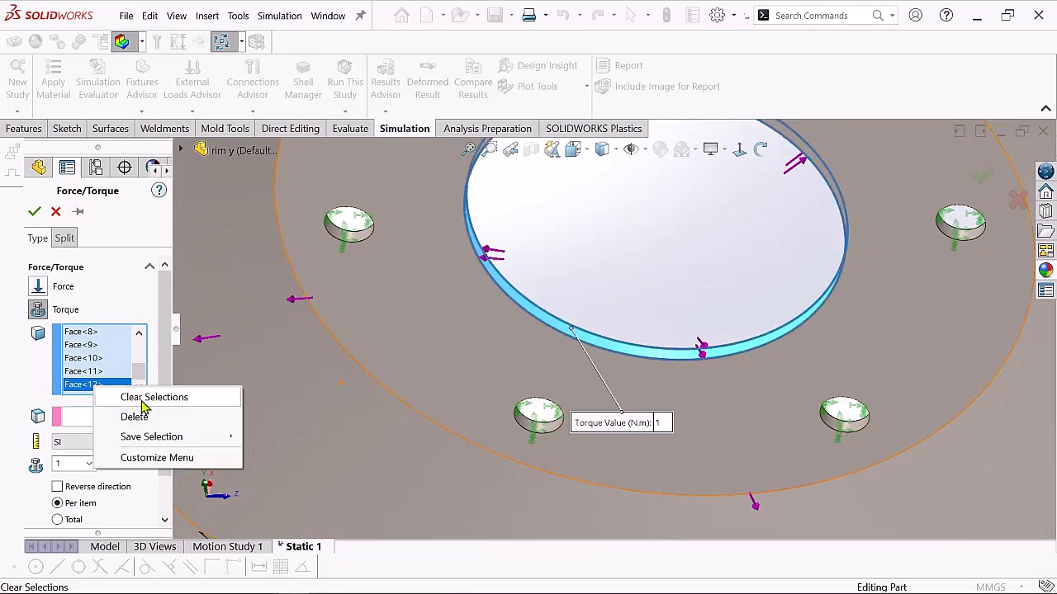
{"action": "left_click", "coordinate": [123, 415]}
{"action": "left_click", "coordinate": [92, 423]}
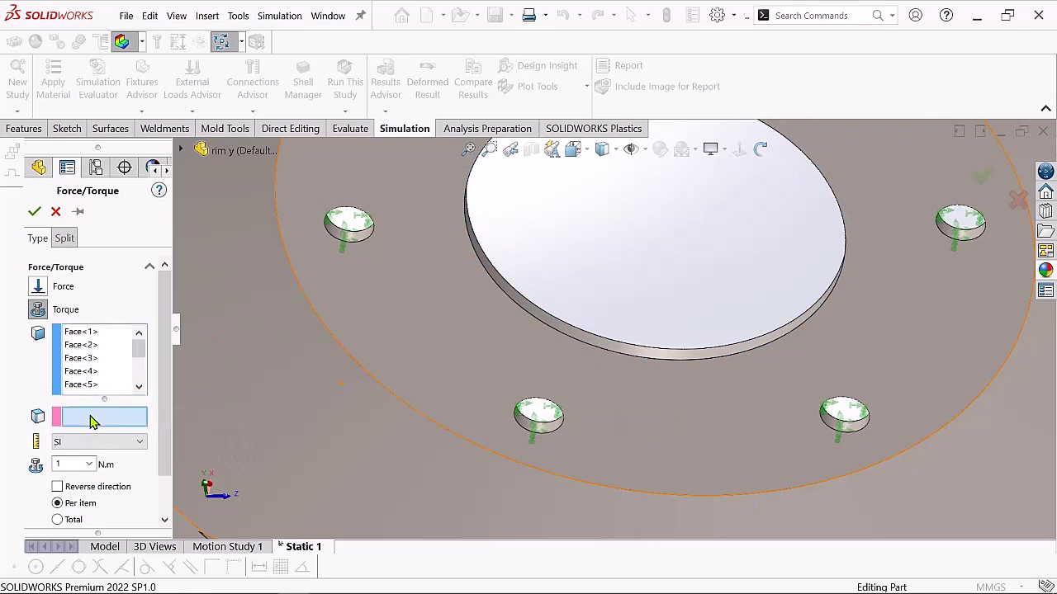
{"action": "scroll", "coordinate": [570, 278], "scroll_direction": "down", "scroll_amount": 2}
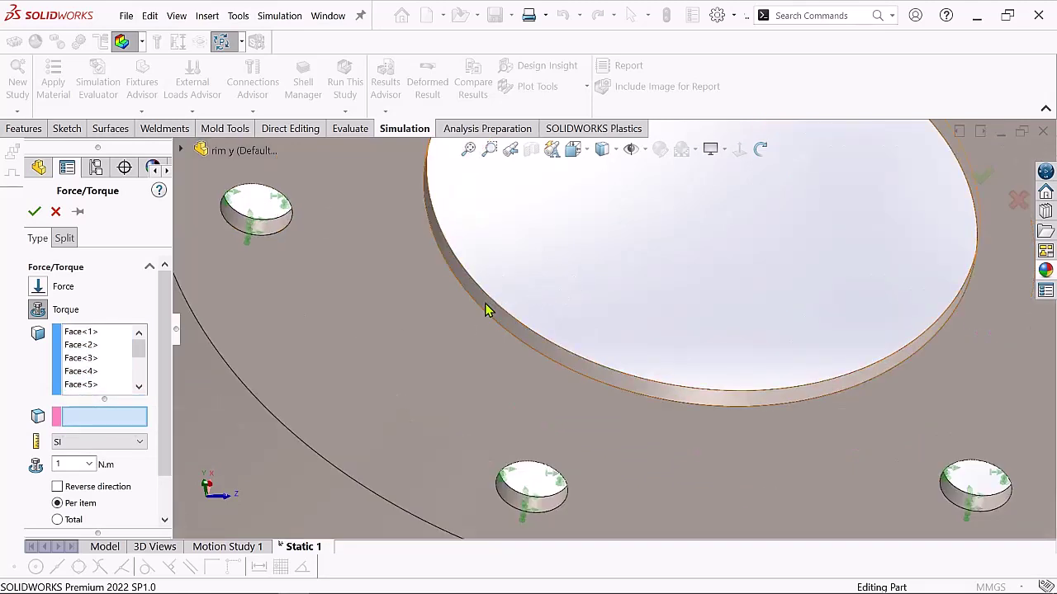
{"action": "left_click", "coordinate": [487, 310]}
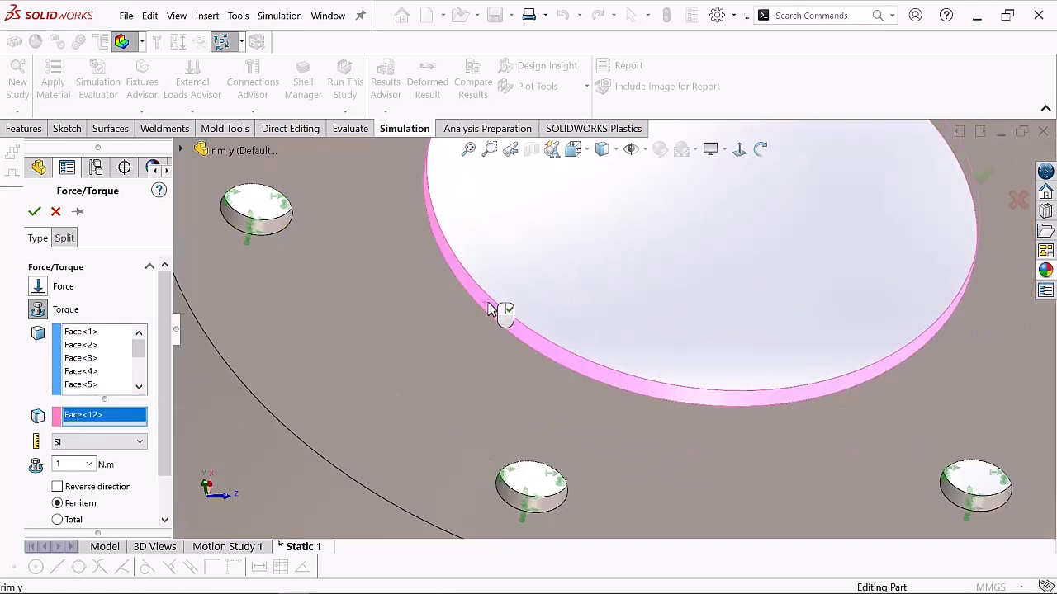
{"action": "scroll", "coordinate": [582, 286], "scroll_direction": "up", "scroll_amount": 5}
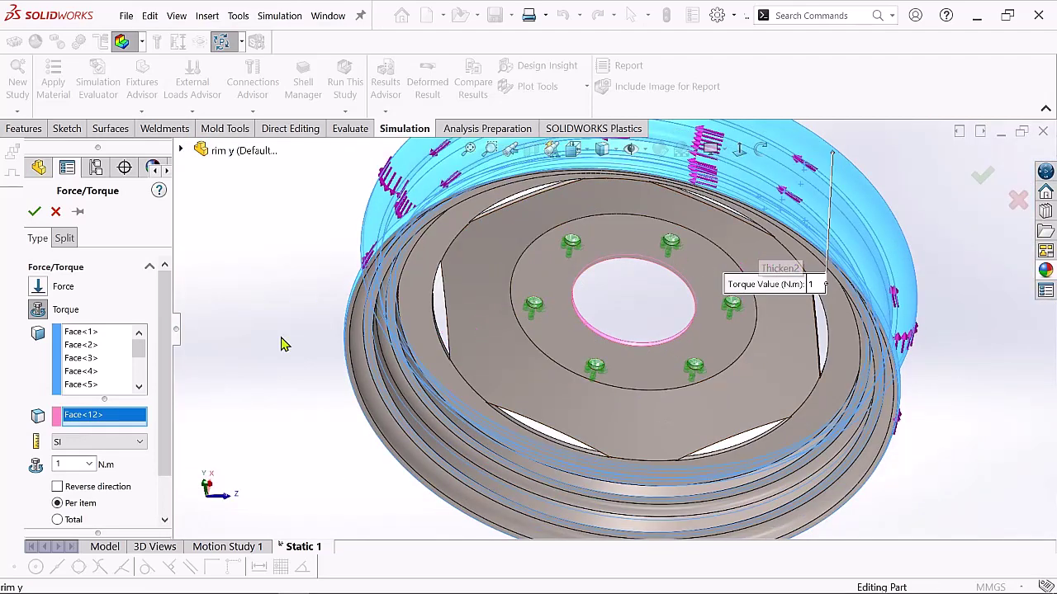
{"action": "left_click", "coordinate": [34, 214]}
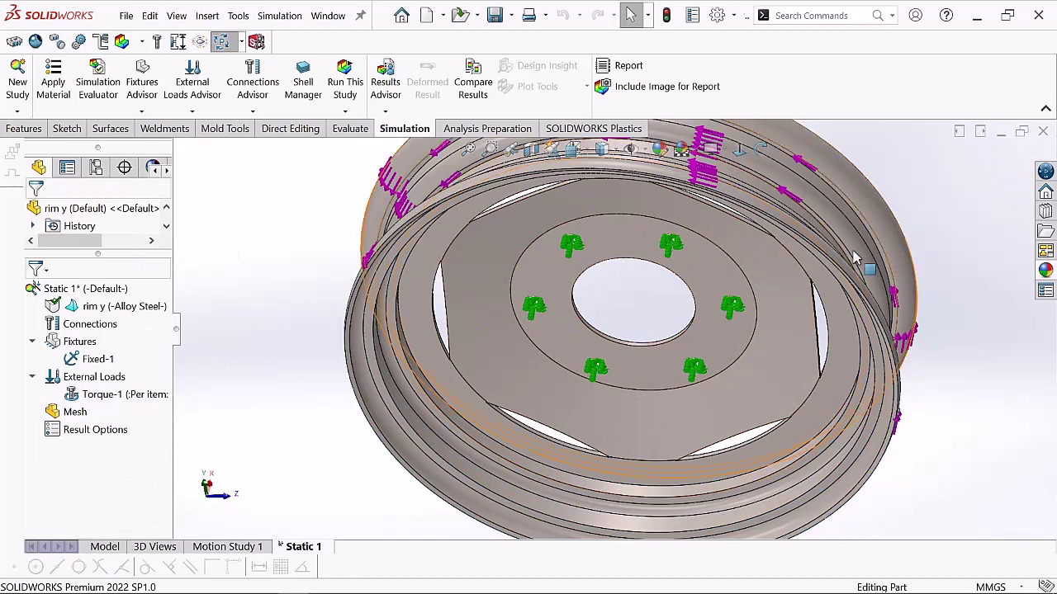
- Mesh the rim and run the Static 1 study
{"action": "key", "text": "f"}
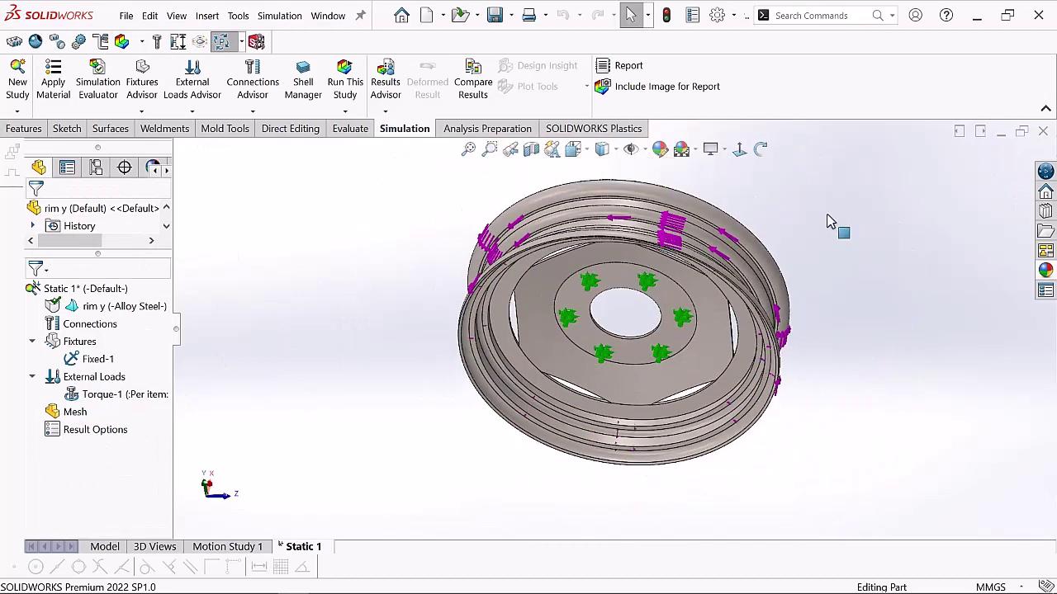
{"action": "left_click", "coordinate": [74, 413]}
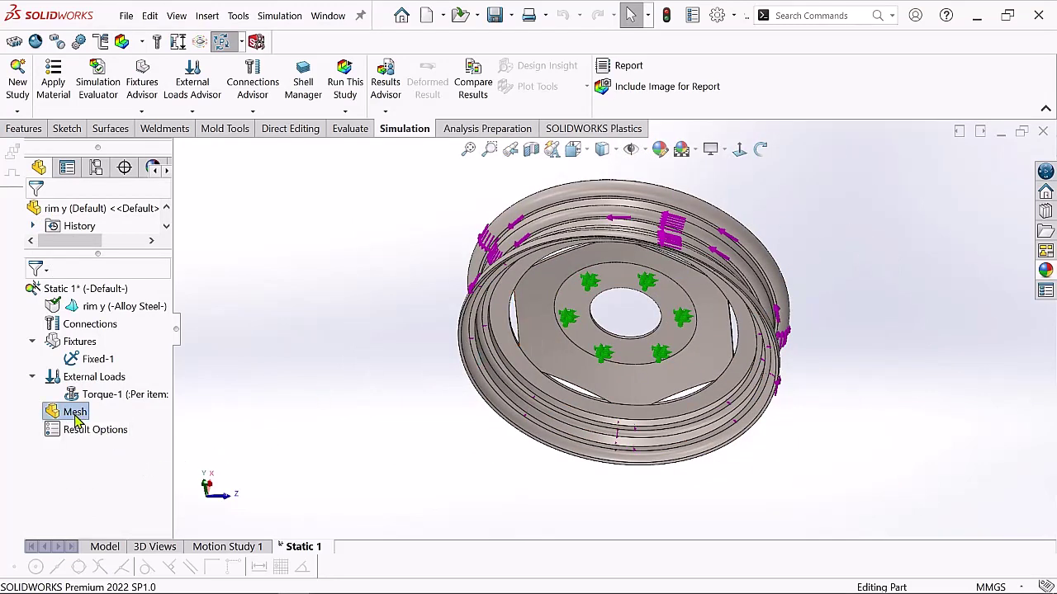
{"action": "right_click", "coordinate": [76, 421]}
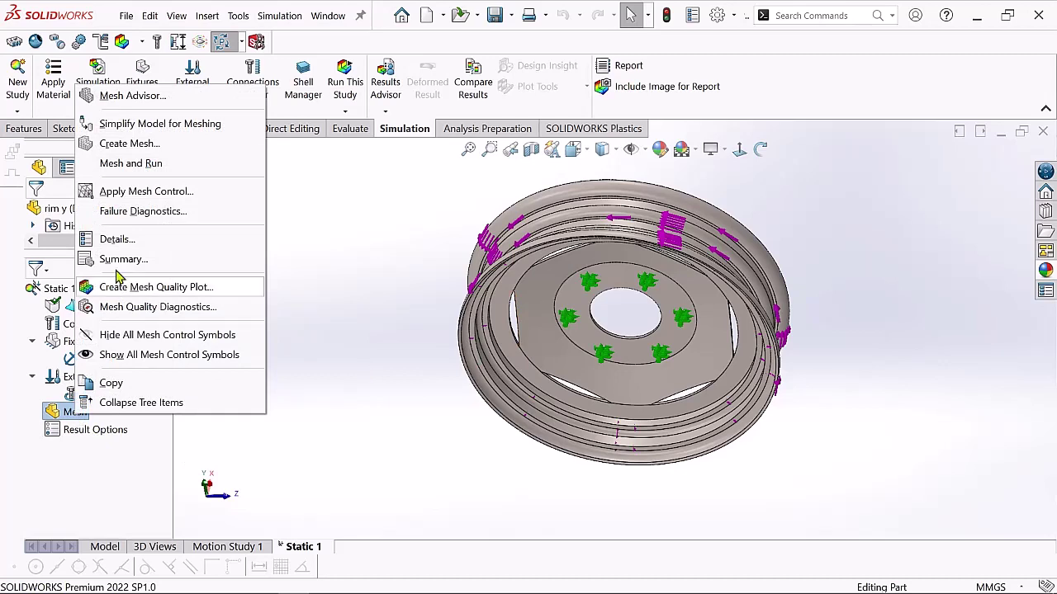
{"action": "left_click", "coordinate": [134, 162]}
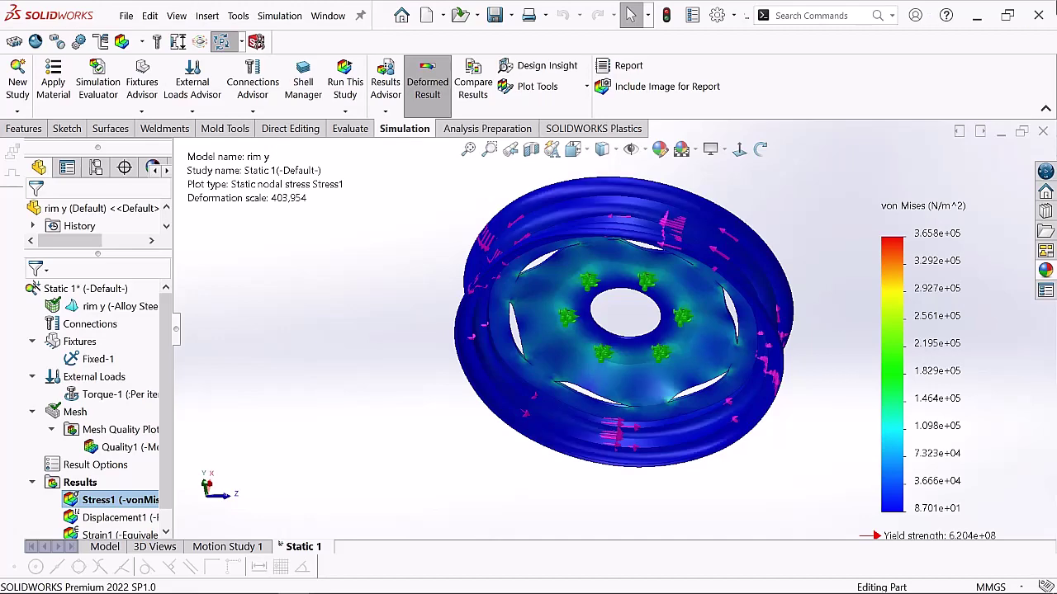
- Inspect the von Mises stress plot over both sides of the whole rim
{"action": "left_click", "coordinate": [761, 153]}
{"action": "mouse_move", "coordinate": [754, 193]}
{"action": "left_mouse_down"}
{"action": "mouse_move", "coordinate": [686, 257]}
{"action": "mouse_move", "coordinate": [584, 322]}
{"action": "mouse_move", "coordinate": [748, 208]}
{"action": "left_mouse_up"}
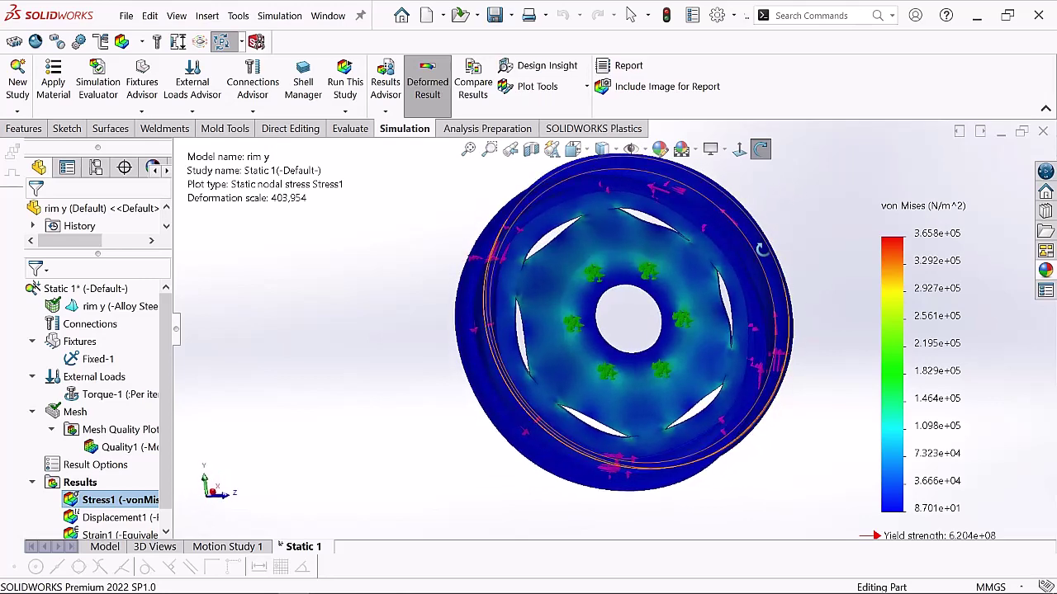
{"action": "scroll", "coordinate": [761, 246], "scroll_direction": "down", "scroll_amount": 1}
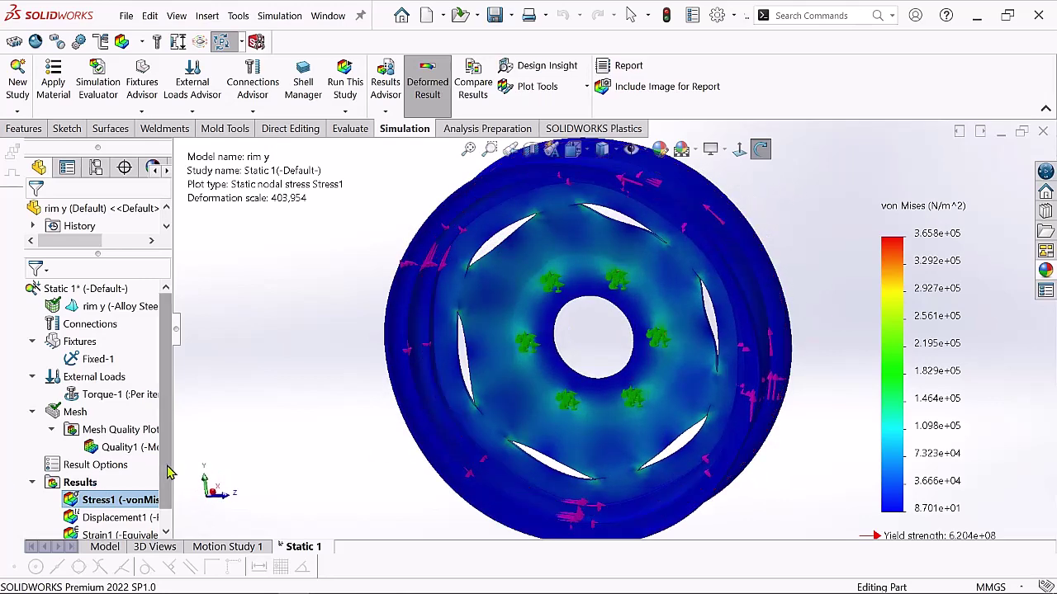
{"action": "scroll", "coordinate": [161, 475], "scroll_direction": "down", "scroll_amount": 1}
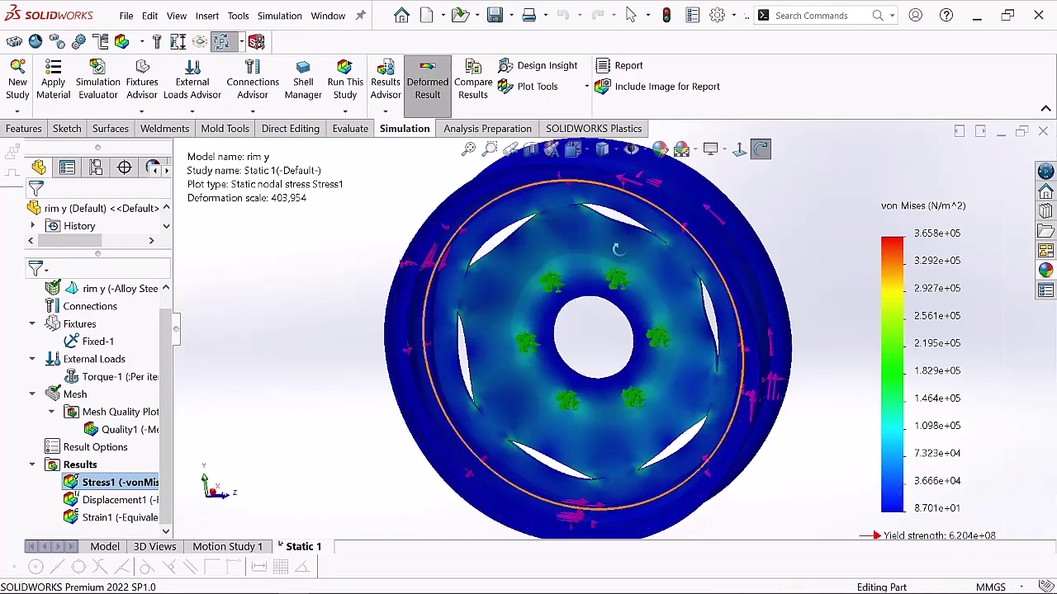
{"action": "left_click_drag", "start_coordinate": [796, 264], "coordinate": [624, 328]}
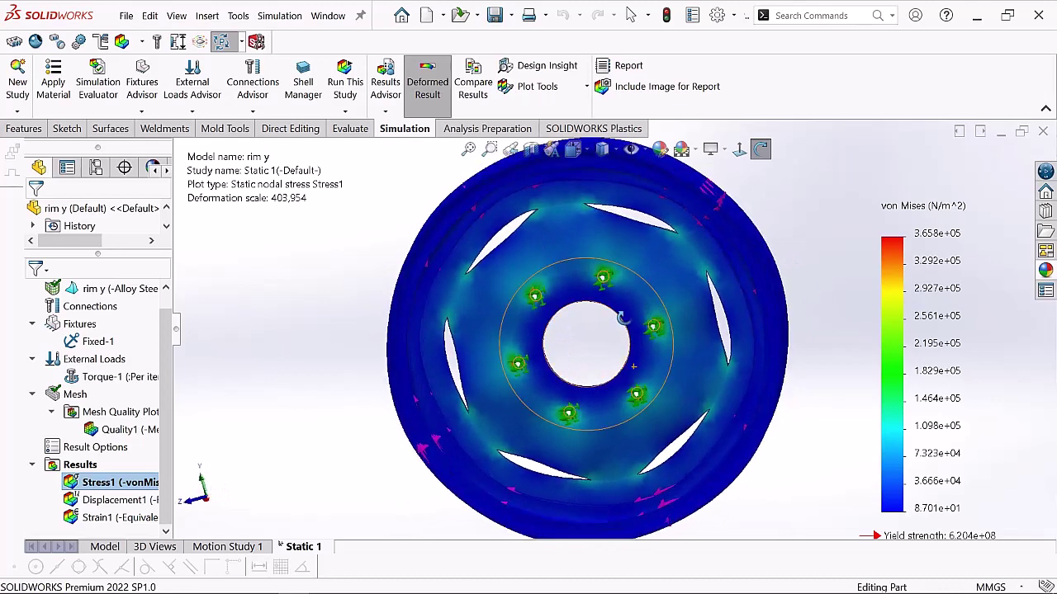
- Examine the von Mises stress up close around several of the hub's bolt holes, comparing it with the overall disc
{"action": "scroll", "coordinate": [572, 308], "scroll_direction": "down", "scroll_amount": 2}
{"action": "scroll", "coordinate": [533, 312], "scroll_direction": "down", "scroll_amount": 5}
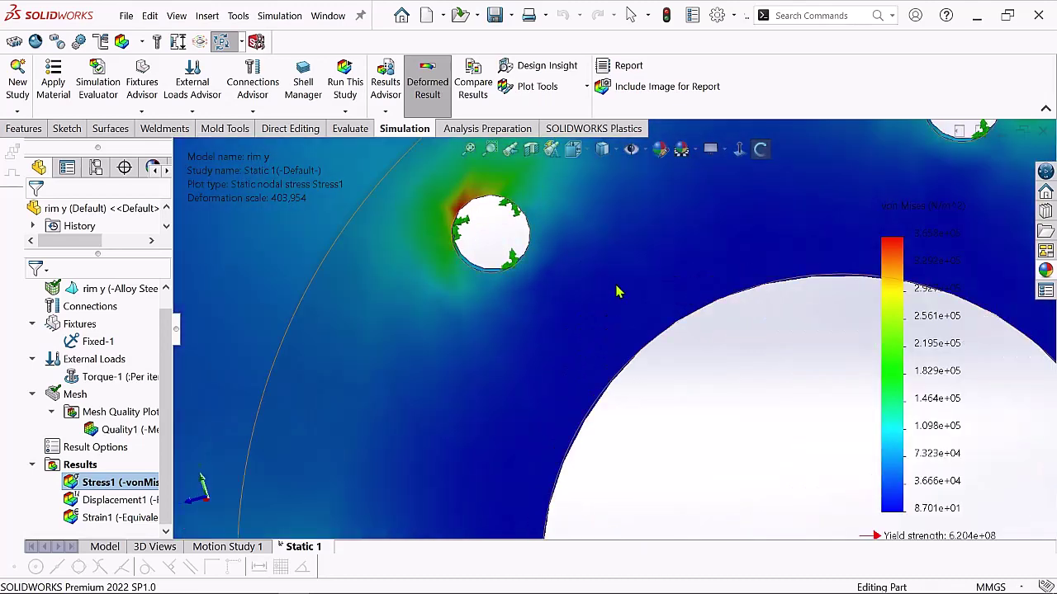
{"action": "right_click", "coordinate": [617, 291]}
{"action": "left_click", "coordinate": [645, 291]}
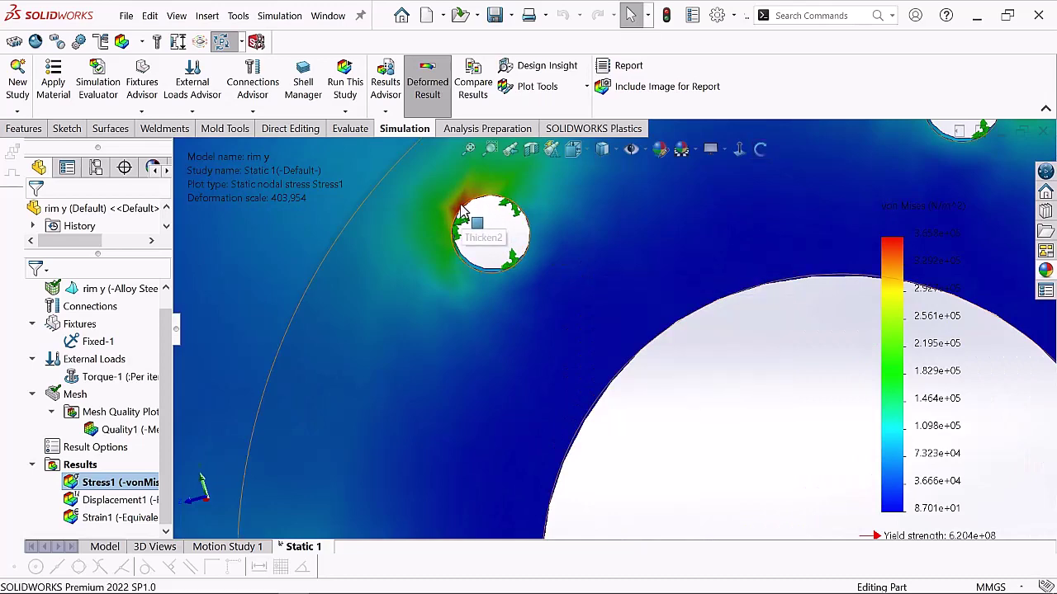
{"action": "scroll", "coordinate": [462, 210], "scroll_direction": "down", "scroll_amount": 2}
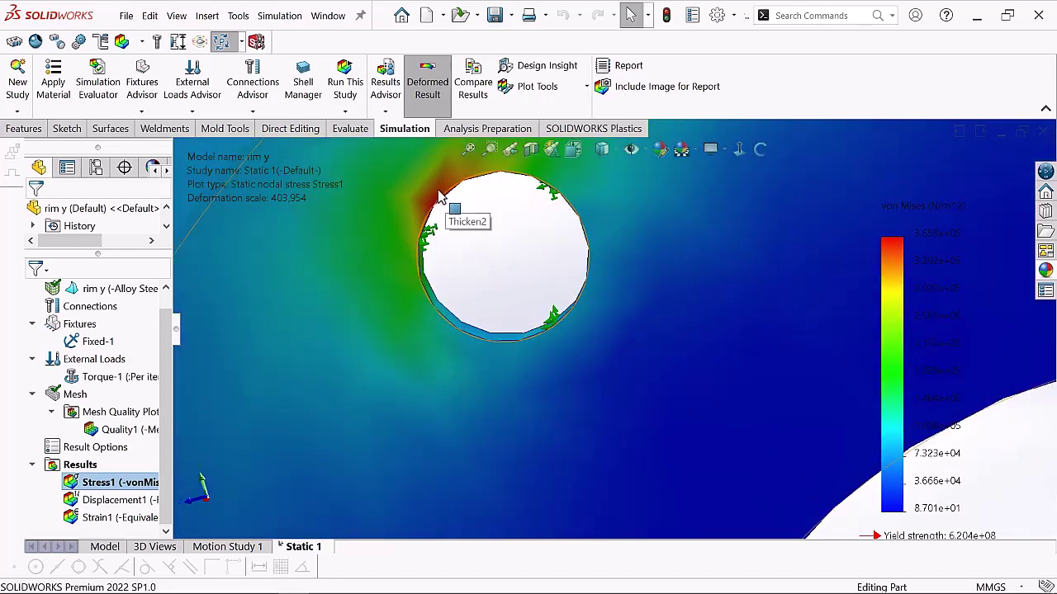
{"action": "scroll", "coordinate": [697, 322], "scroll_direction": "up", "scroll_amount": 4}
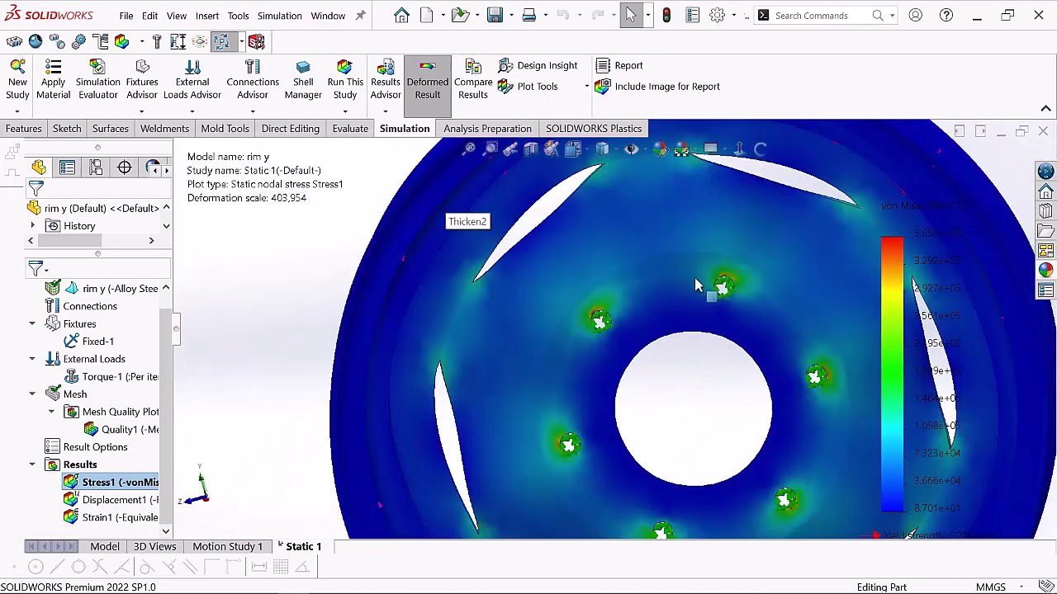
{"action": "scroll", "coordinate": [719, 285], "scroll_direction": "down", "scroll_amount": 4}
{"action": "scroll", "coordinate": [731, 280], "scroll_direction": "down", "scroll_amount": 3}
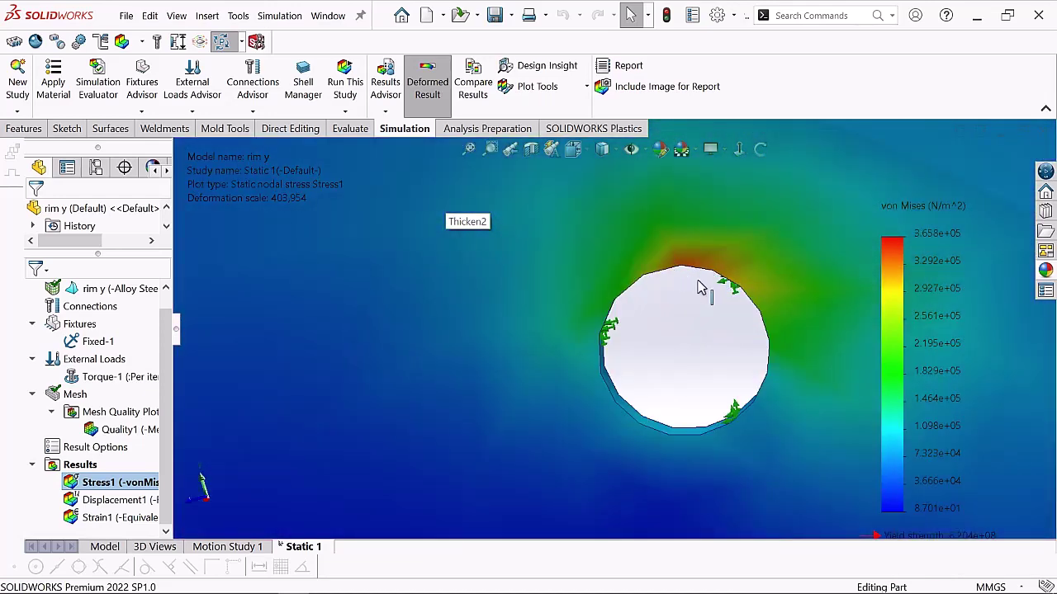
{"action": "scroll", "coordinate": [700, 288], "scroll_direction": "up", "scroll_amount": 5}
{"action": "scroll", "coordinate": [611, 464], "scroll_direction": "up", "scroll_amount": 4}
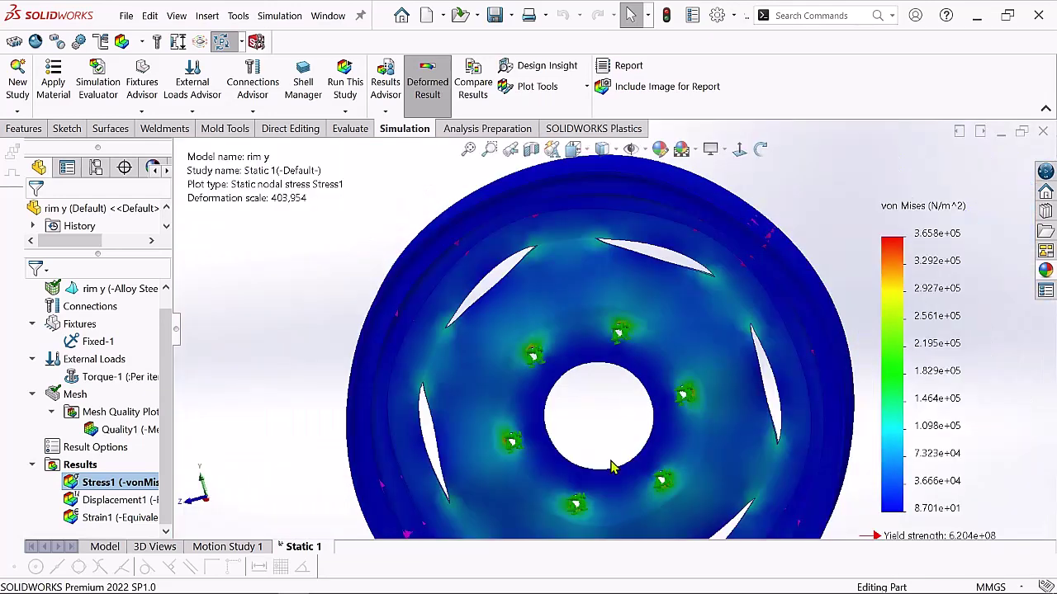
{"action": "scroll", "coordinate": [608, 465], "scroll_direction": "down", "scroll_amount": 6}
{"action": "scroll", "coordinate": [462, 495], "scroll_direction": "down", "scroll_amount": 2}
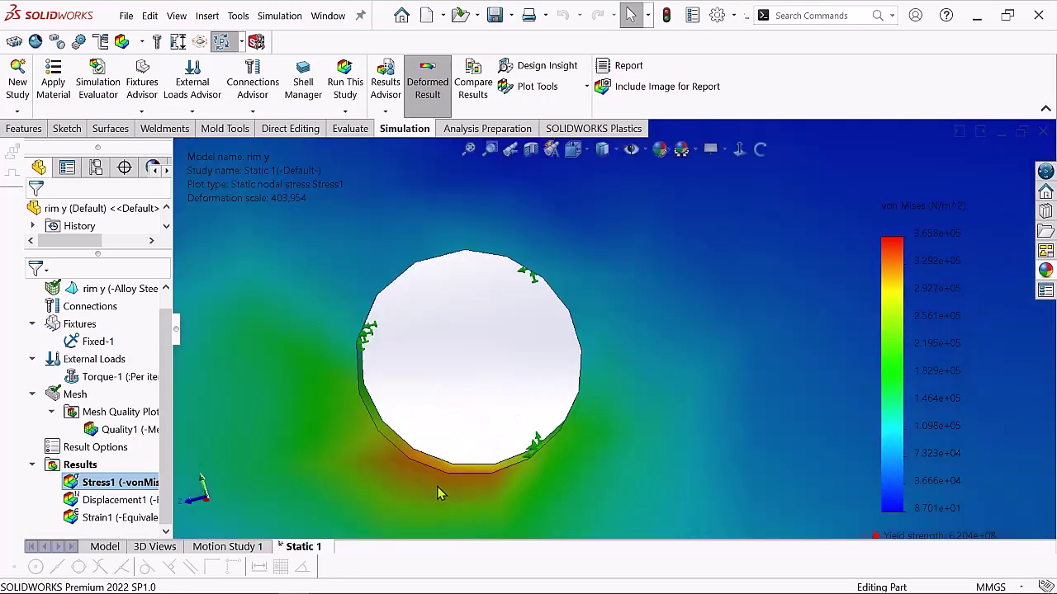
{"action": "scroll", "coordinate": [779, 297], "scroll_direction": "up", "scroll_amount": 3}
{"action": "scroll", "coordinate": [743, 297], "scroll_direction": "up", "scroll_amount": 5}
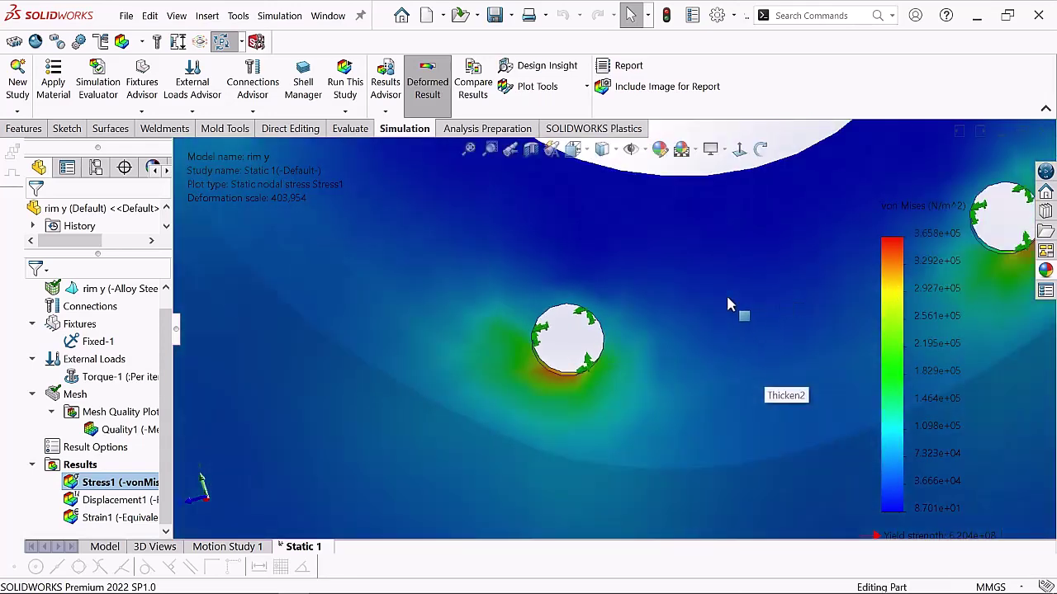
{"action": "scroll", "coordinate": [636, 252], "scroll_direction": "down", "scroll_amount": 2}
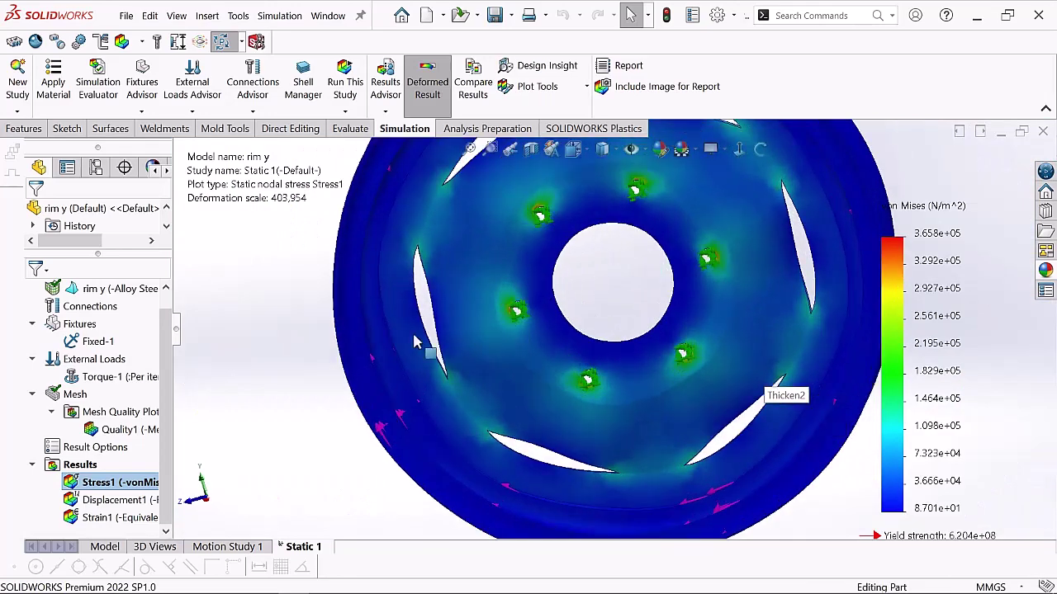
- Animate the von Mises stress plot, viewing the rim at an angle with the animation speed raised to 200
{"action": "right_click", "coordinate": [101, 488]}
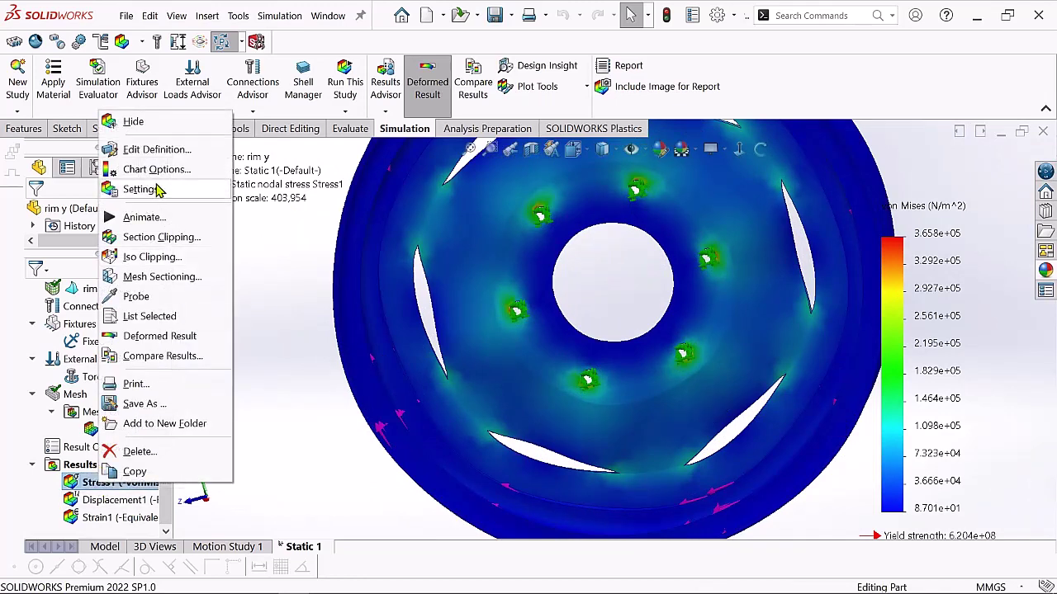
{"action": "left_click", "coordinate": [145, 217]}
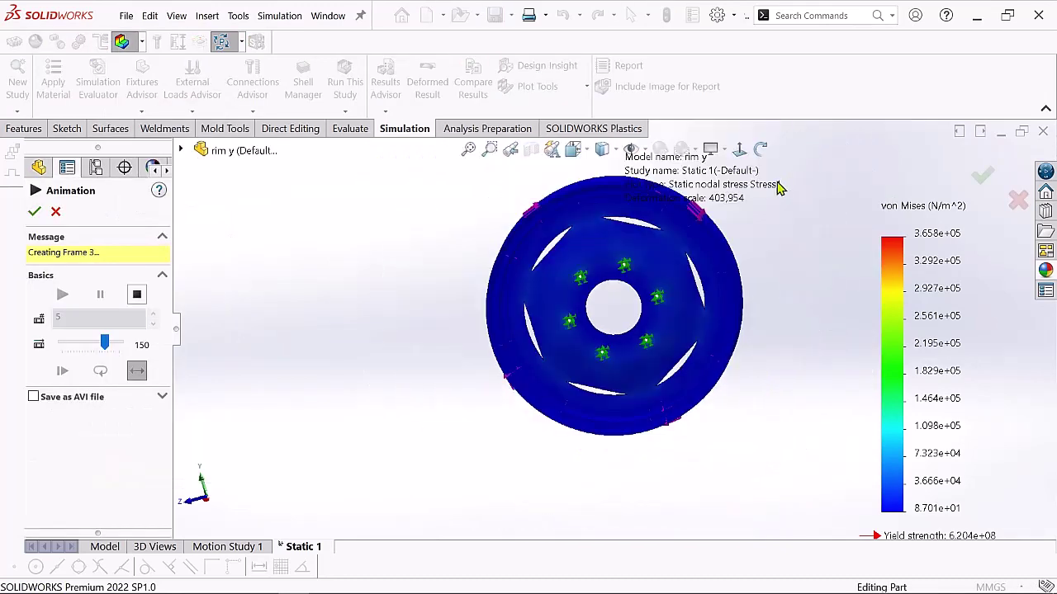
{"action": "left_click_drag", "start_coordinate": [787, 212], "coordinate": [750, 268]}
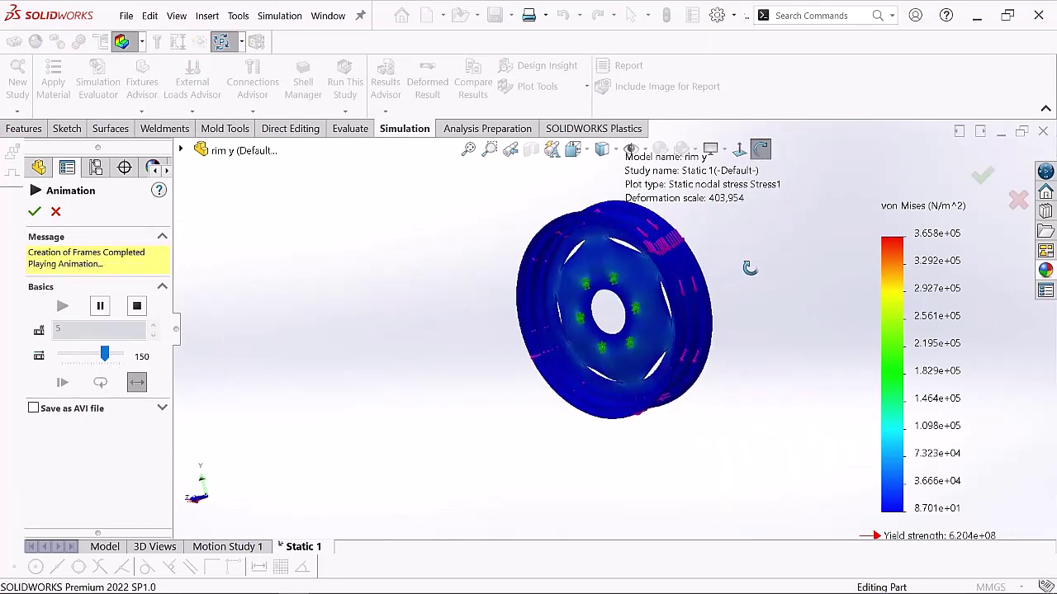
{"action": "scroll", "coordinate": [667, 284], "scroll_direction": "down", "scroll_amount": 2}
{"action": "scroll", "coordinate": [629, 286], "scroll_direction": "down", "scroll_amount": 2}
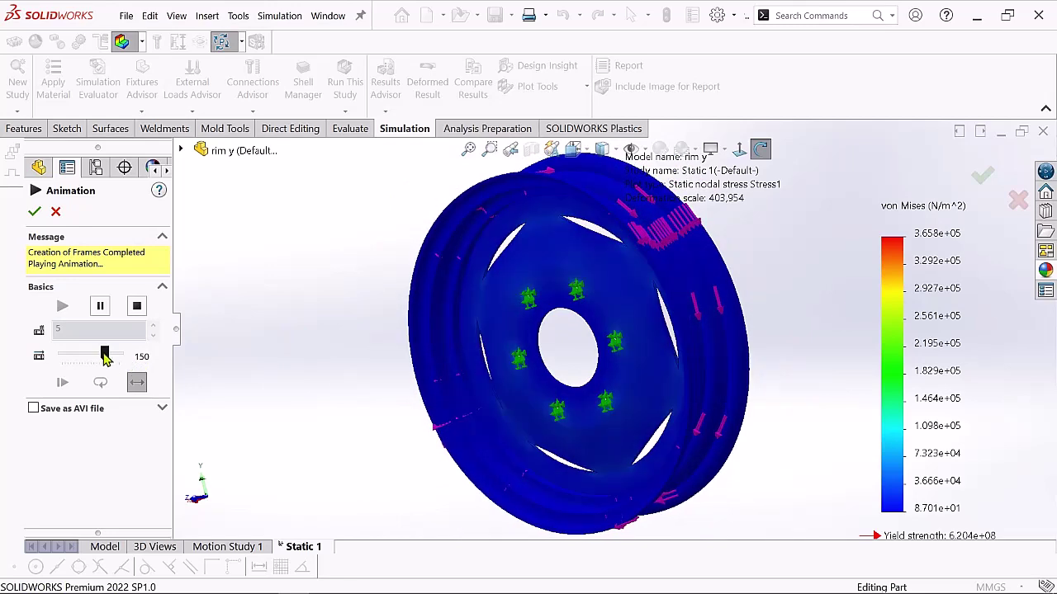
{"action": "left_click_drag", "start_coordinate": [106, 357], "coordinate": [121, 358]}
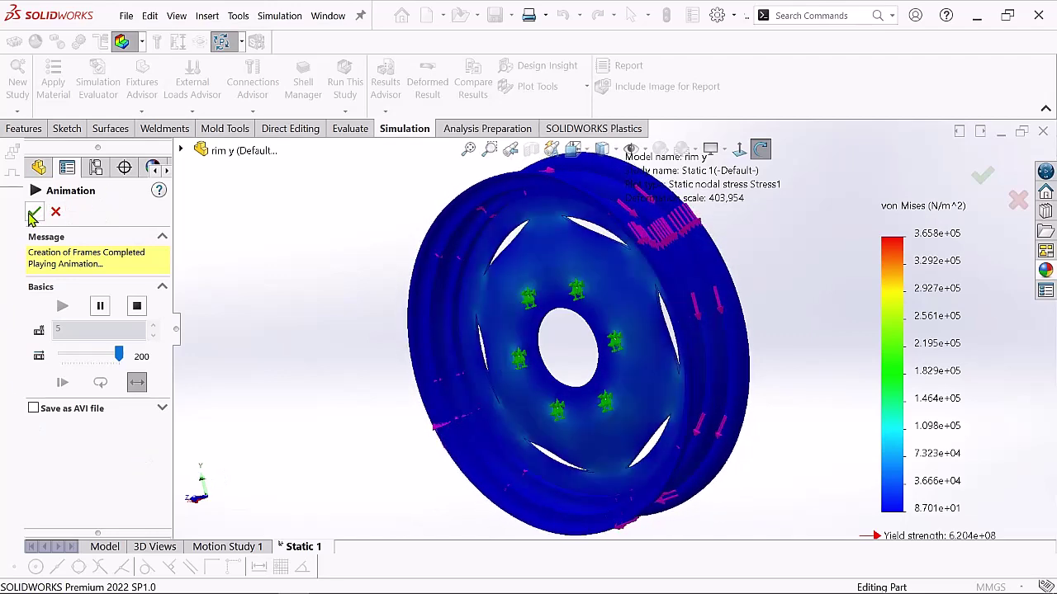
{"action": "left_click", "coordinate": [33, 213]}
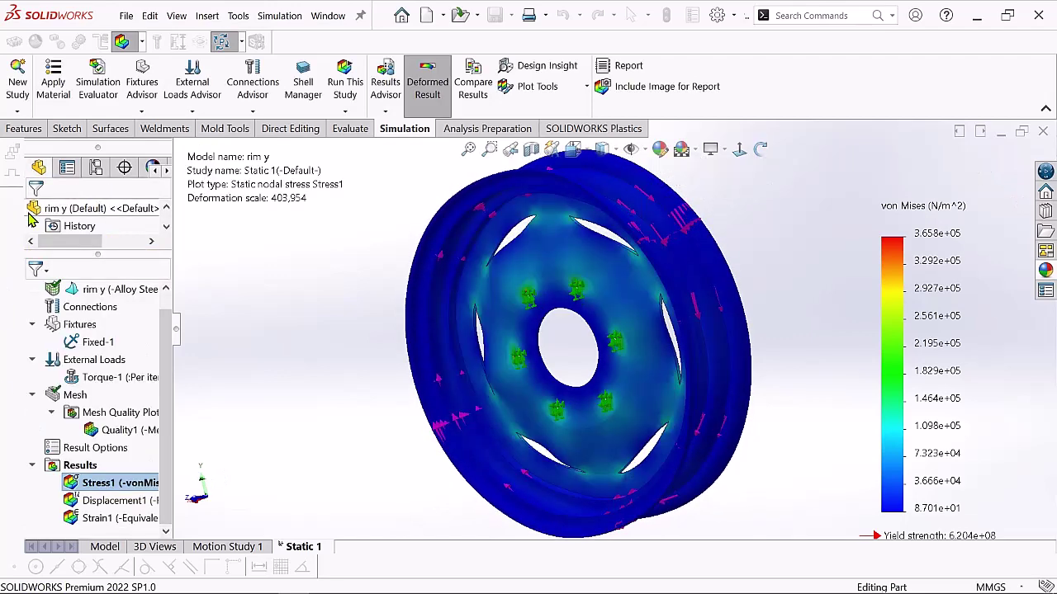
- Show the Displacement1 plot and examine the displacement distribution across the rim's disc and barrel from several angles
{"action": "right_click", "coordinate": [118, 502]}
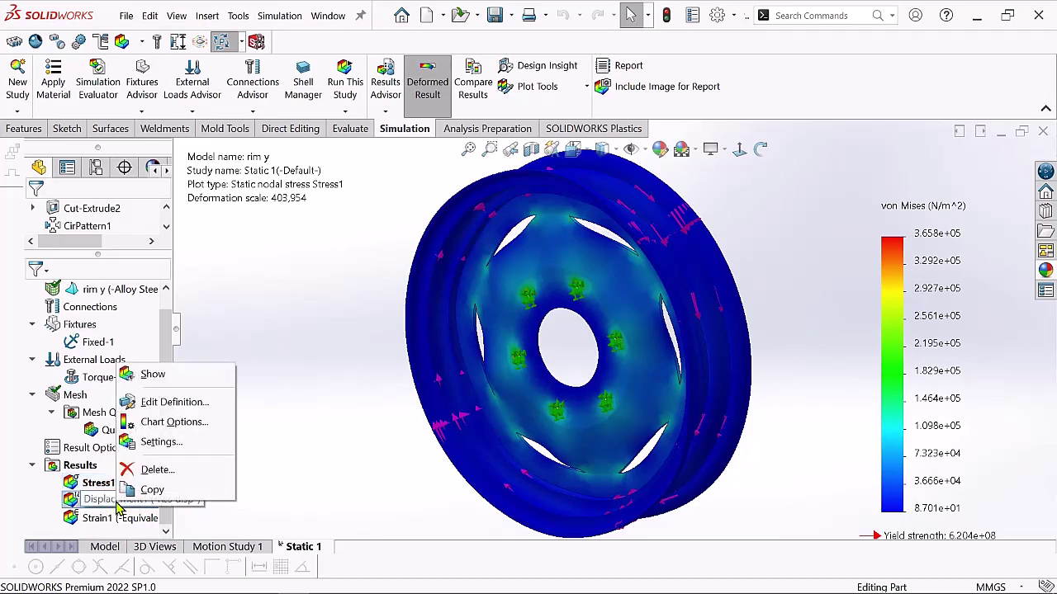
{"action": "left_click", "coordinate": [150, 375]}
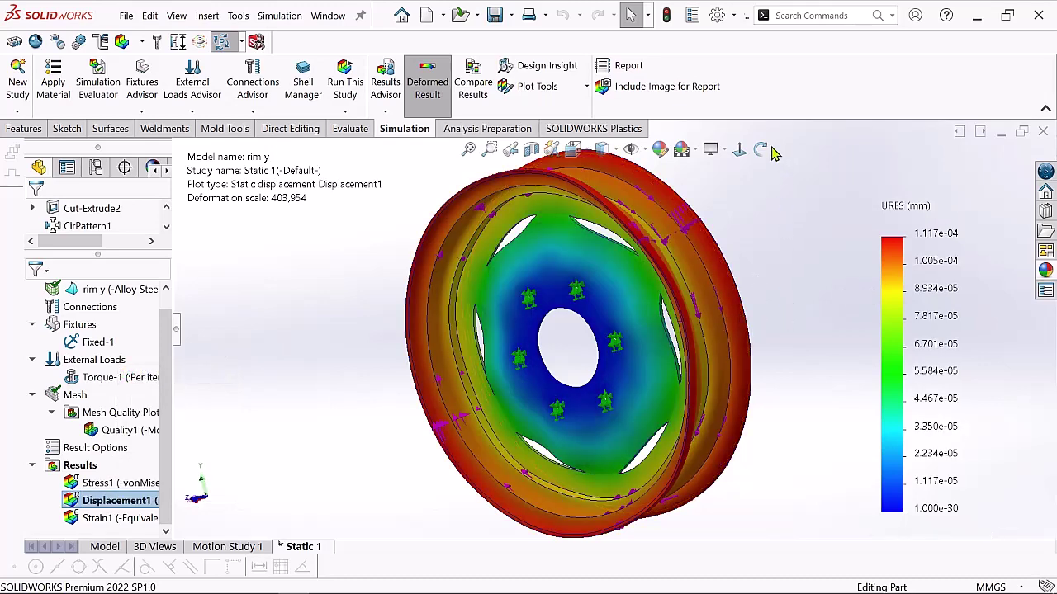
{"action": "left_click_drag", "start_coordinate": [780, 223], "coordinate": [713, 266]}
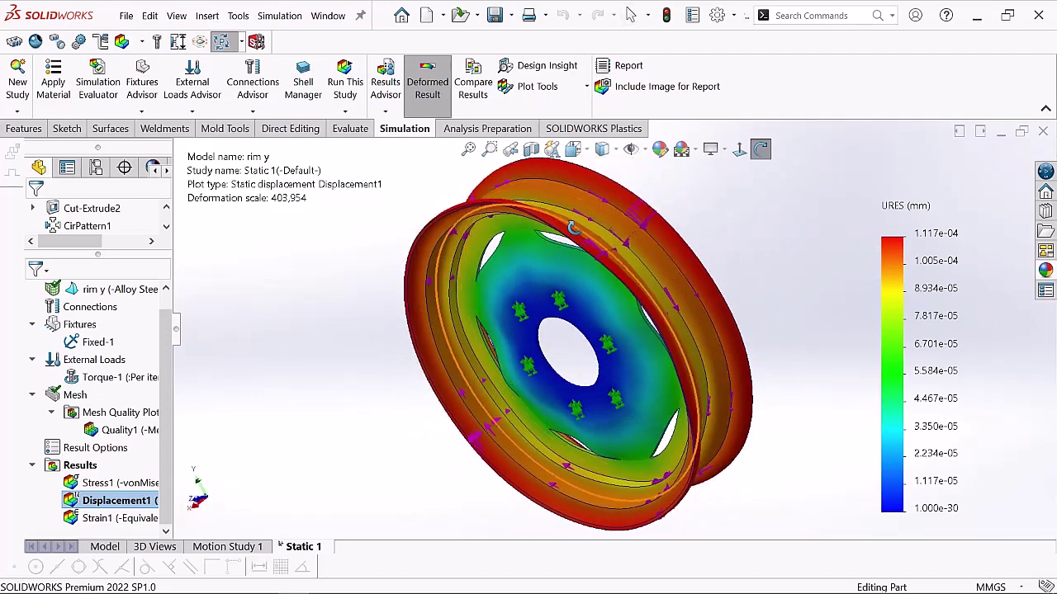
{"action": "scroll", "coordinate": [576, 240], "scroll_direction": "down", "scroll_amount": 6}
{"action": "scroll", "coordinate": [565, 242], "scroll_direction": "down", "scroll_amount": 1}
{"action": "left_click_drag", "start_coordinate": [542, 323], "coordinate": [551, 281]}
{"action": "scroll", "coordinate": [546, 180], "scroll_direction": "up", "scroll_amount": 5}
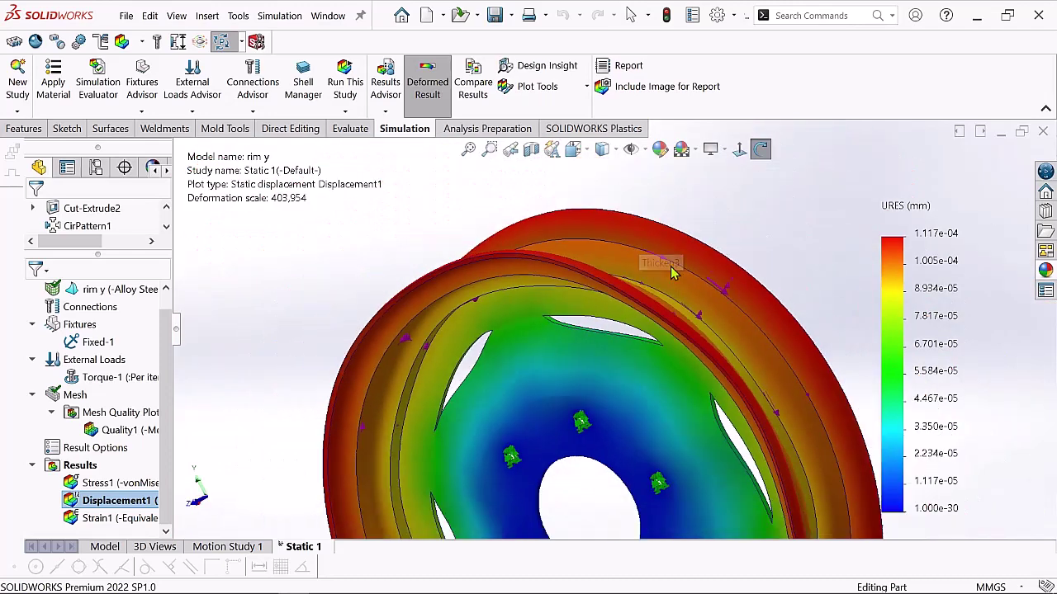
{"action": "left_click_drag", "start_coordinate": [638, 450], "coordinate": [629, 425]}
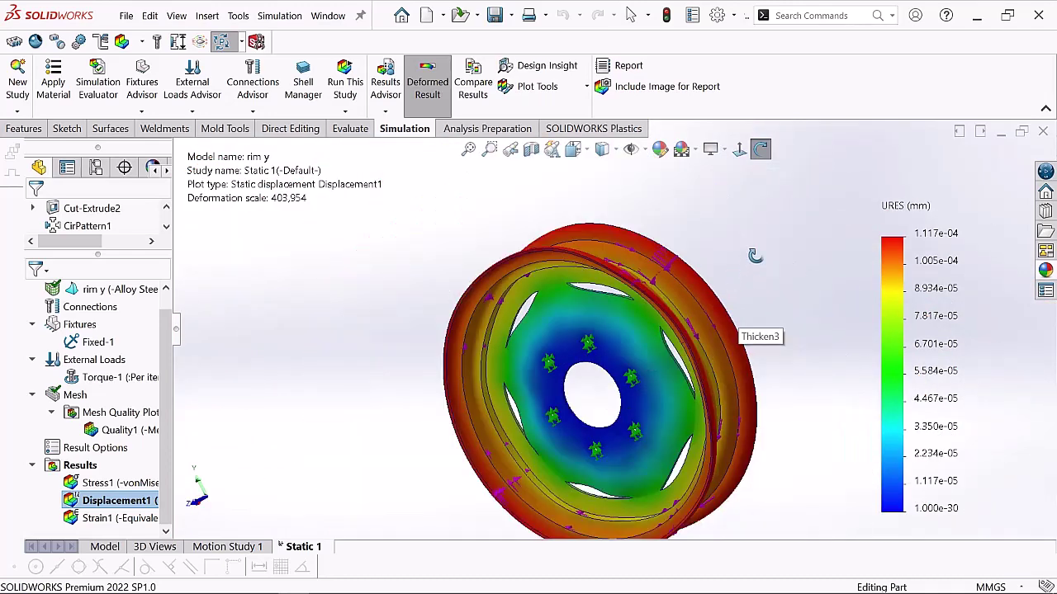
{"action": "left_click_drag", "start_coordinate": [754, 256], "coordinate": [734, 356]}
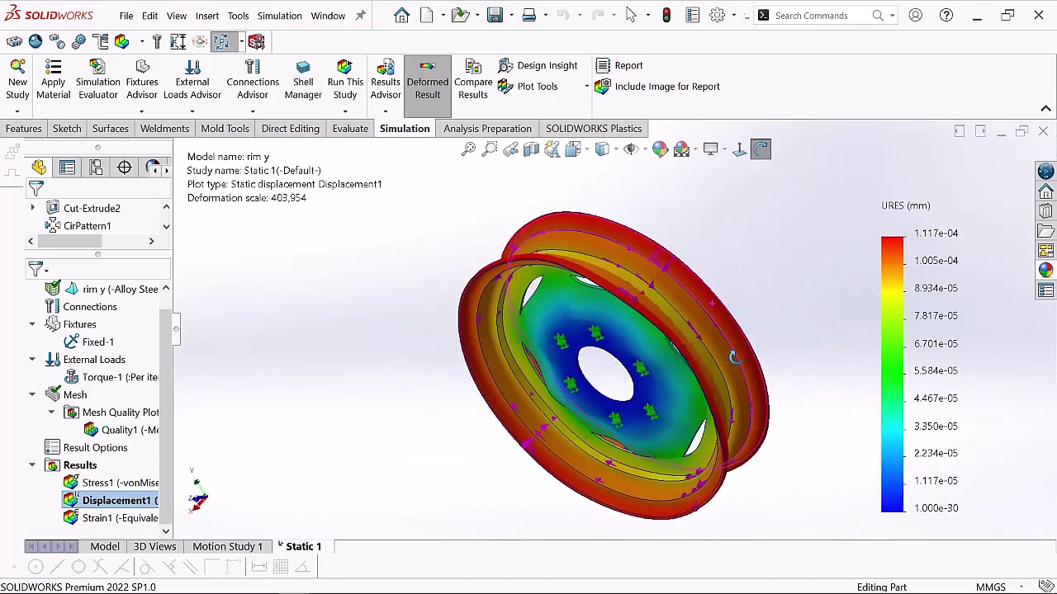
- Examine the displacement colours close up on the rim's disc and along the outer barrel and flanges, including edge-on views
{"action": "scroll", "coordinate": [708, 367], "scroll_direction": "down", "scroll_amount": 3}
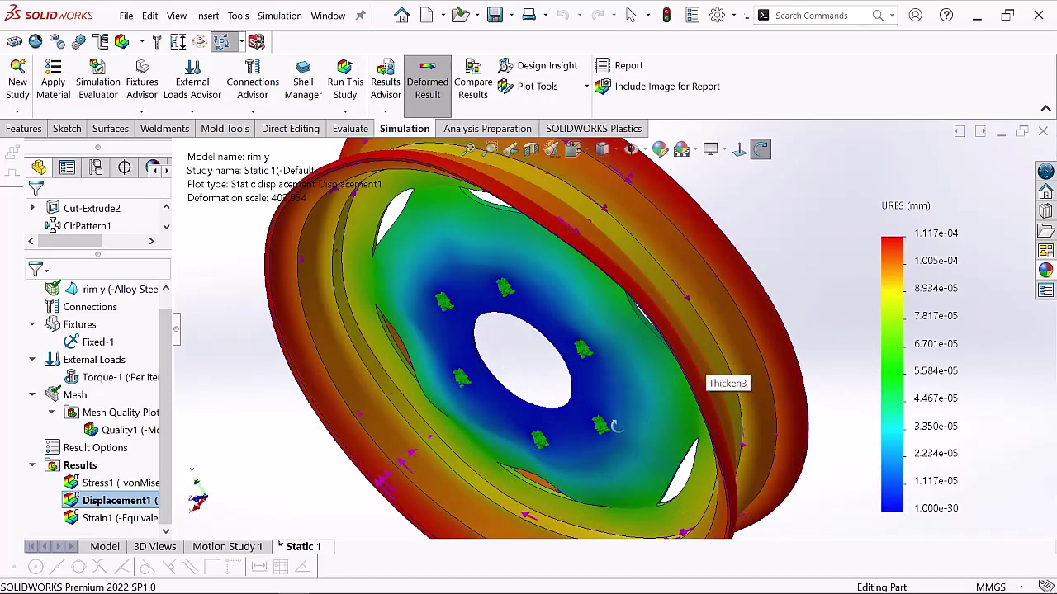
{"action": "scroll", "coordinate": [570, 404], "scroll_direction": "up", "scroll_amount": 3}
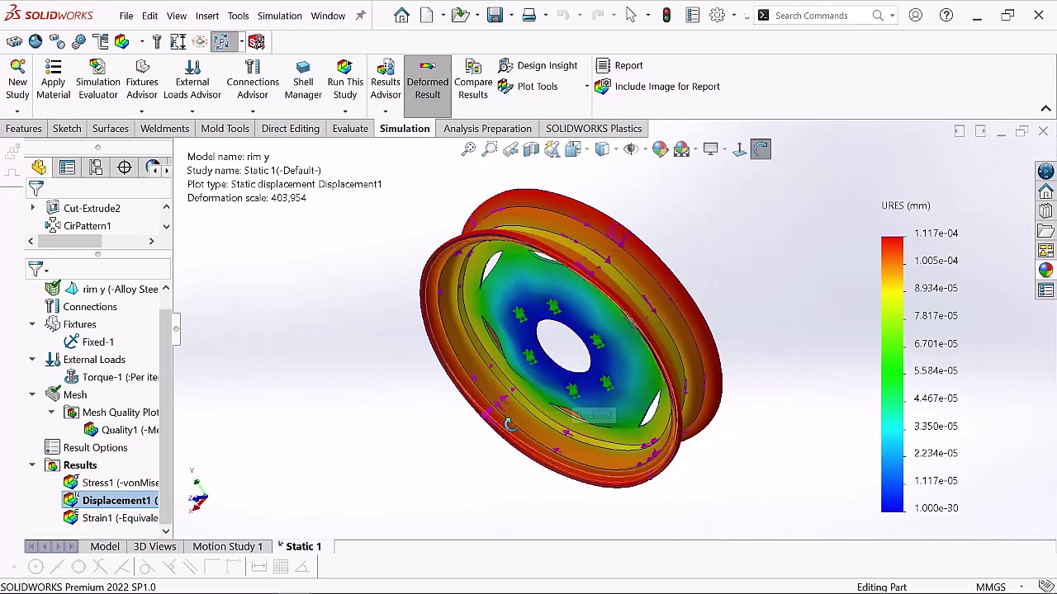
{"action": "left_click_drag", "start_coordinate": [509, 425], "coordinate": [674, 407]}
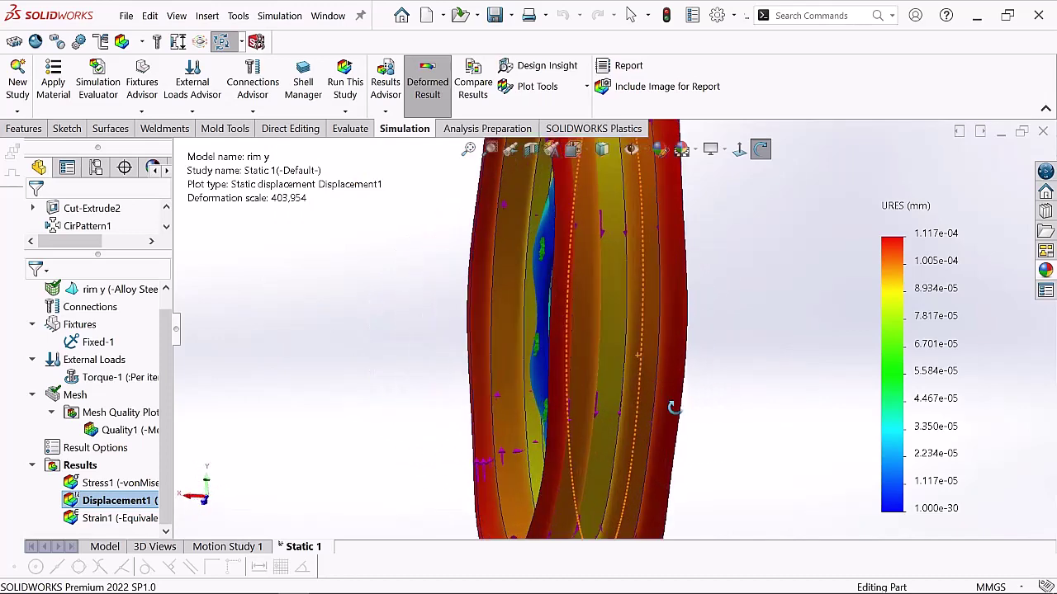
{"action": "scroll", "coordinate": [711, 444], "scroll_direction": "up", "scroll_amount": 4}
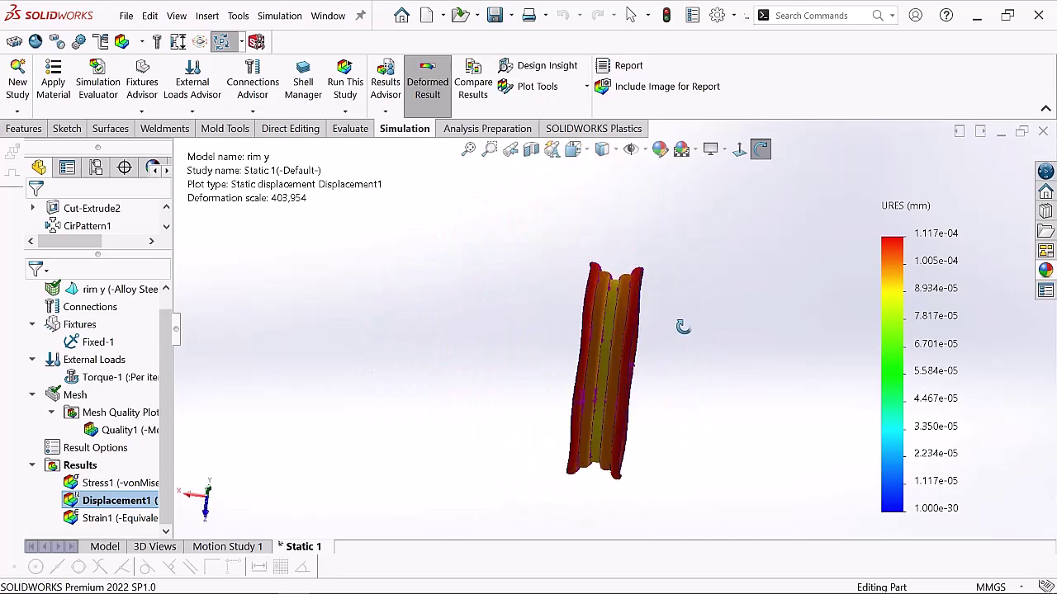
{"action": "left_click_drag", "start_coordinate": [657, 316], "coordinate": [652, 420]}
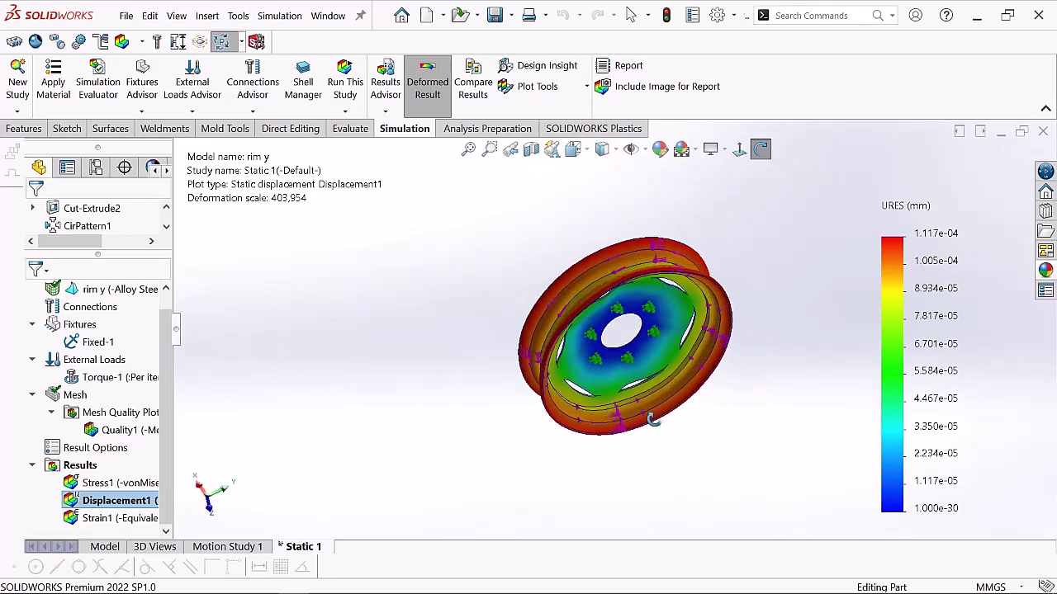
{"action": "scroll", "coordinate": [592, 286], "scroll_direction": "down", "scroll_amount": 8}
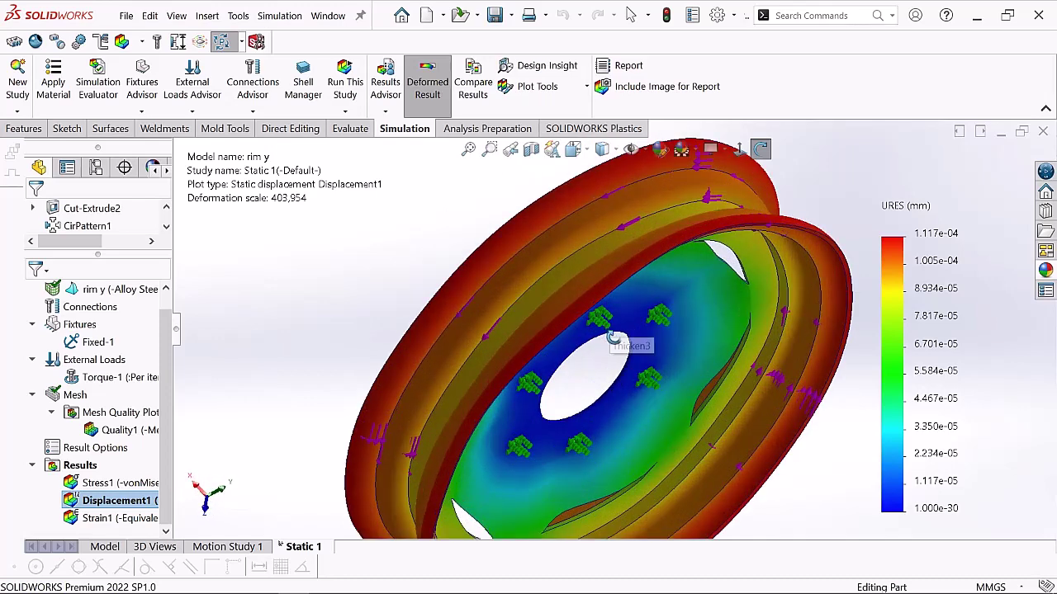
{"action": "scroll", "coordinate": [619, 318], "scroll_direction": "up", "scroll_amount": 3}
{"action": "left_click_drag", "start_coordinate": [609, 293], "coordinate": [440, 308]}
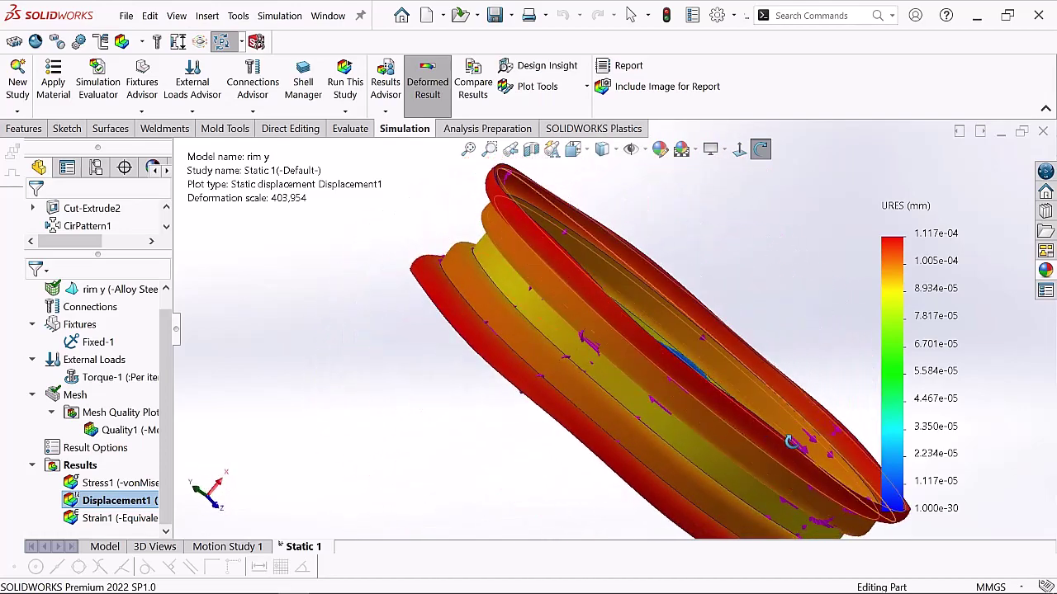
{"action": "scroll", "coordinate": [706, 444], "scroll_direction": "up", "scroll_amount": 4}
{"action": "right_click", "coordinate": [248, 422]}
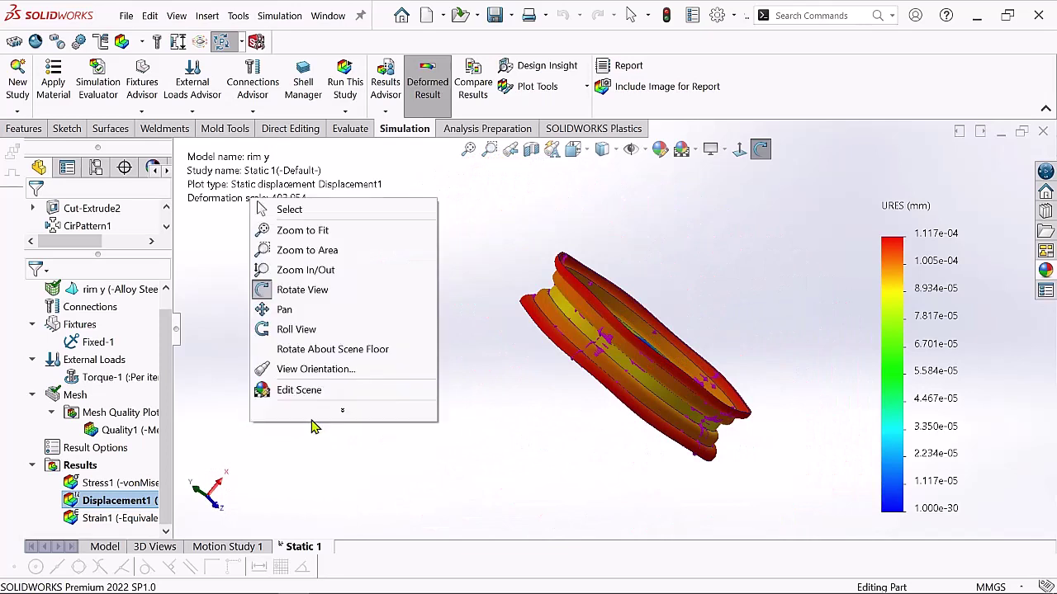
{"action": "left_click", "coordinate": [288, 209]}
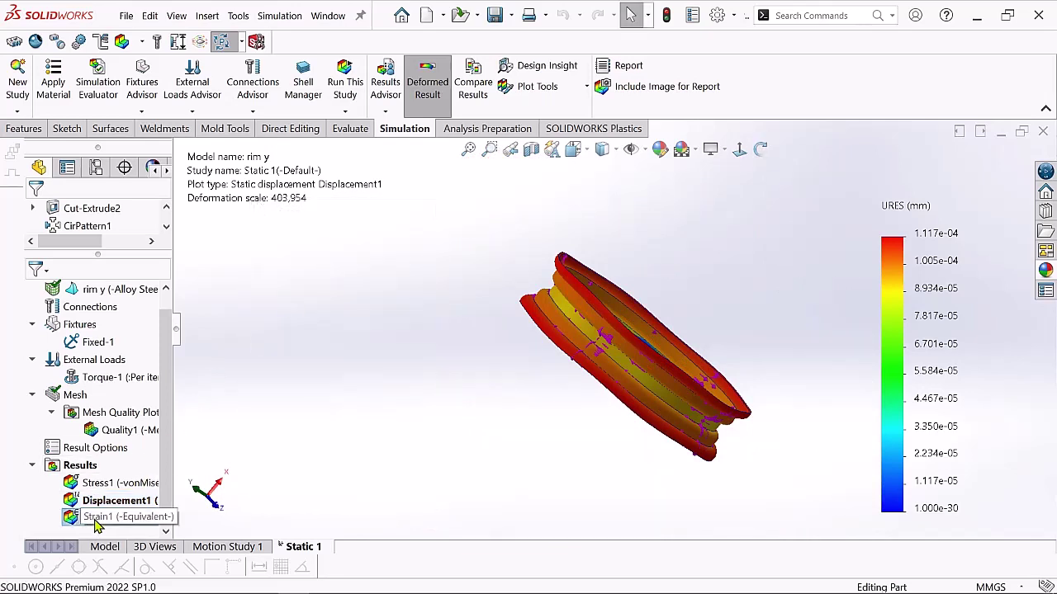
- Show the Strain1 plot and examine the equivalent strain around the bolt holes, across the disc and along the barrel
{"action": "right_click", "coordinate": [96, 518]}
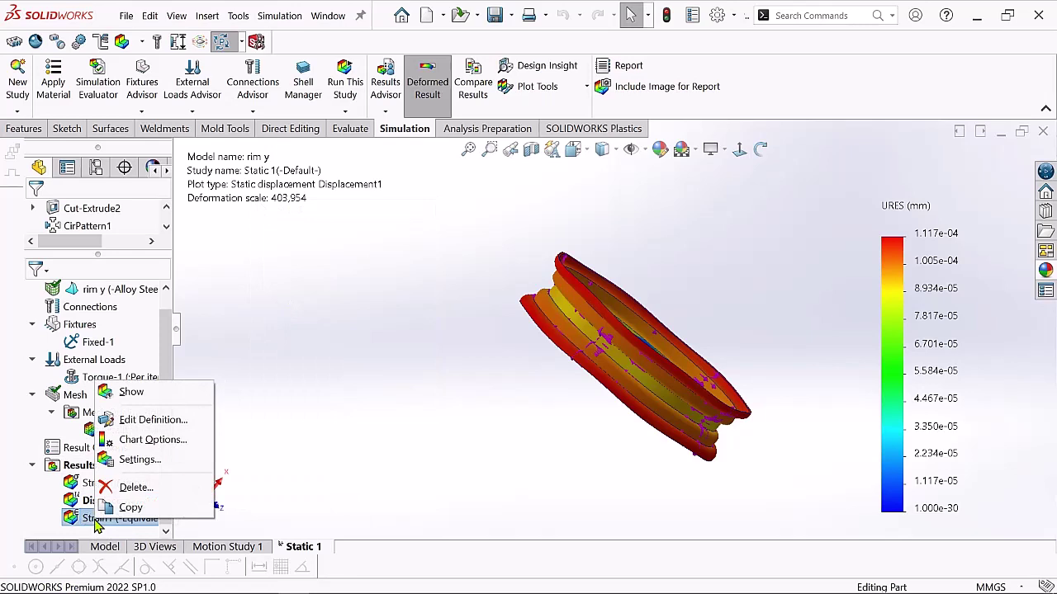
{"action": "left_click", "coordinate": [144, 398]}
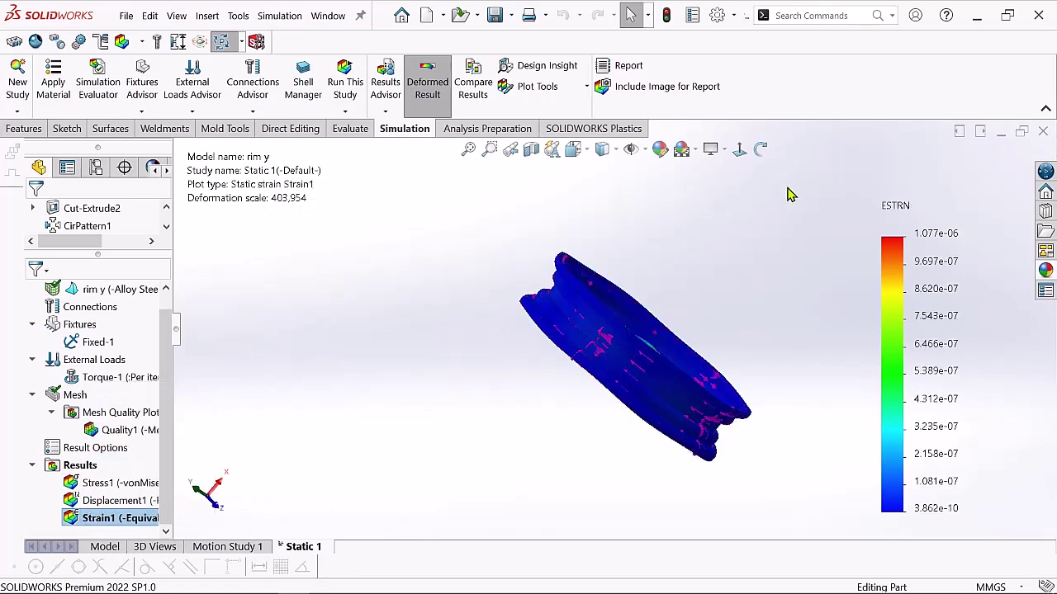
{"action": "scroll", "coordinate": [749, 404], "scroll_direction": "down", "scroll_amount": 2}
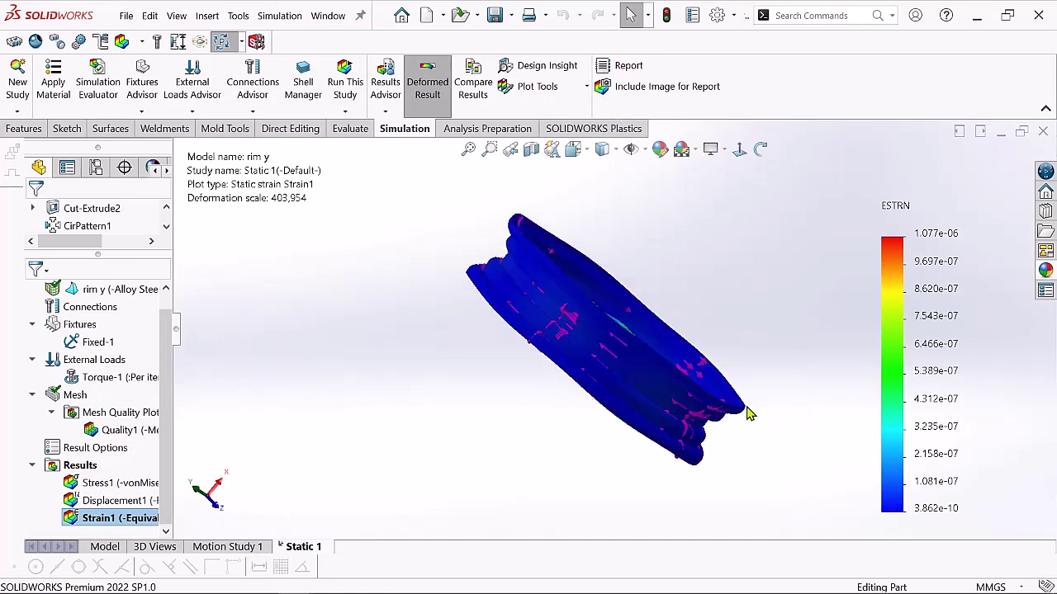
{"action": "left_click_drag", "start_coordinate": [708, 274], "coordinate": [507, 354]}
{"action": "scroll", "coordinate": [619, 245], "scroll_direction": "down", "scroll_amount": 3}
{"action": "scroll", "coordinate": [619, 246], "scroll_direction": "up", "scroll_amount": 3}
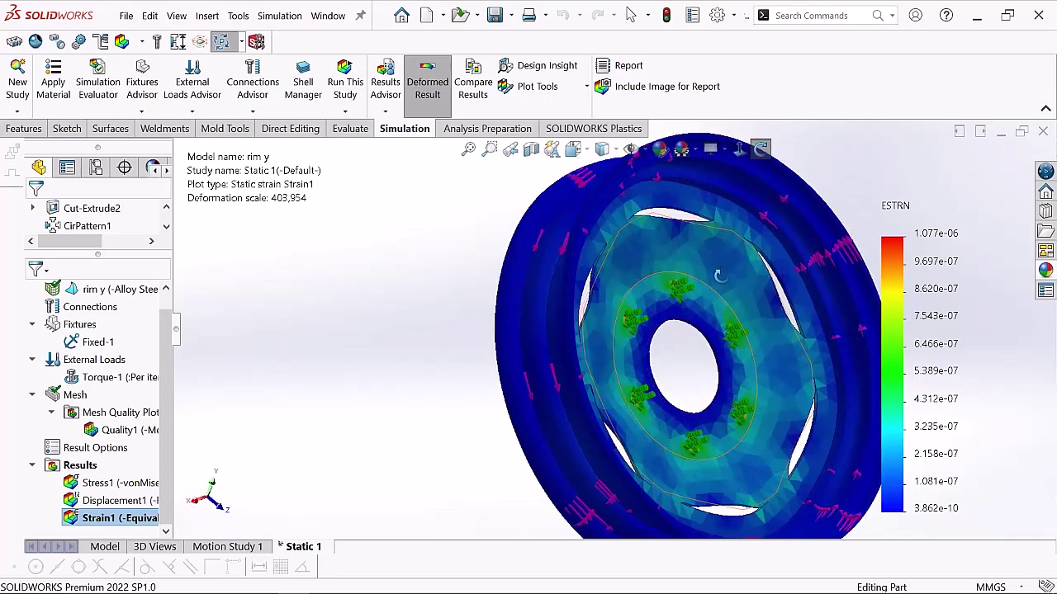
{"action": "scroll", "coordinate": [718, 310], "scroll_direction": "down", "scroll_amount": 6}
{"action": "scroll", "coordinate": [718, 350], "scroll_direction": "up", "scroll_amount": 5}
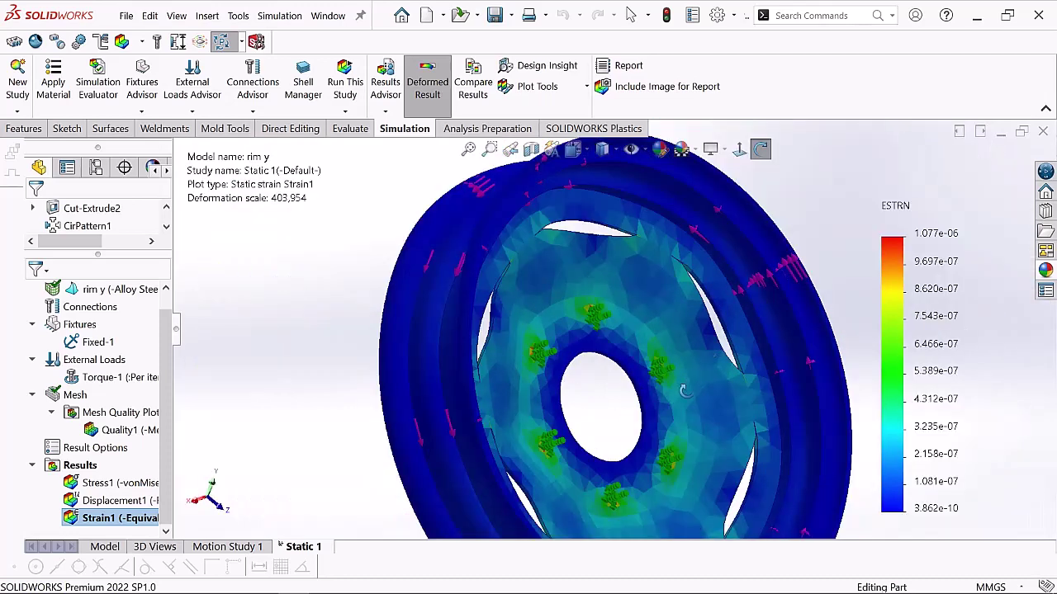
{"action": "left_click_drag", "start_coordinate": [683, 390], "coordinate": [342, 270]}
{"action": "right_click", "coordinate": [263, 257]}
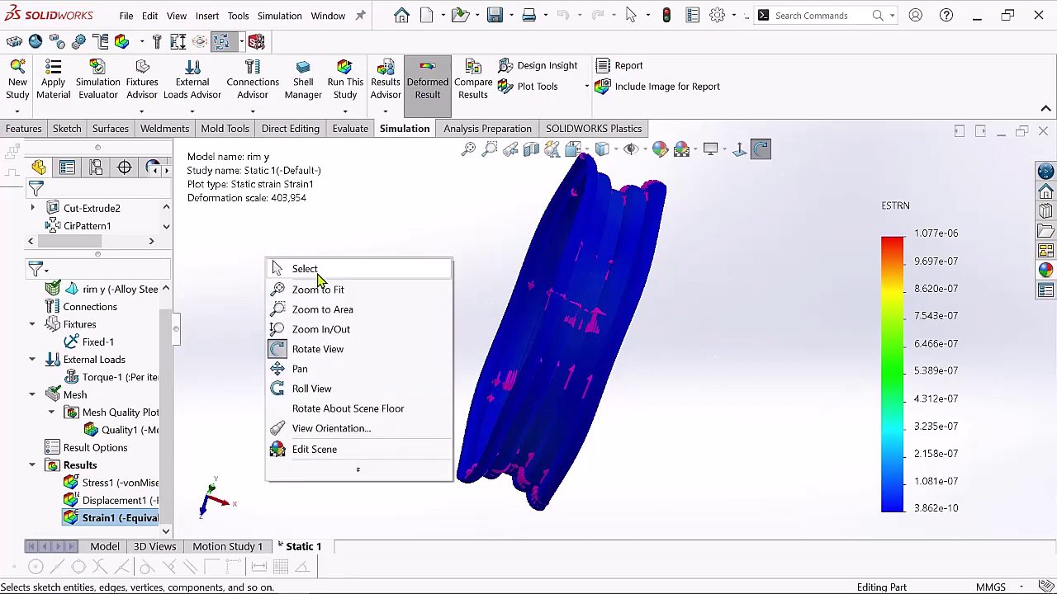
{"action": "left_click", "coordinate": [302, 269]}
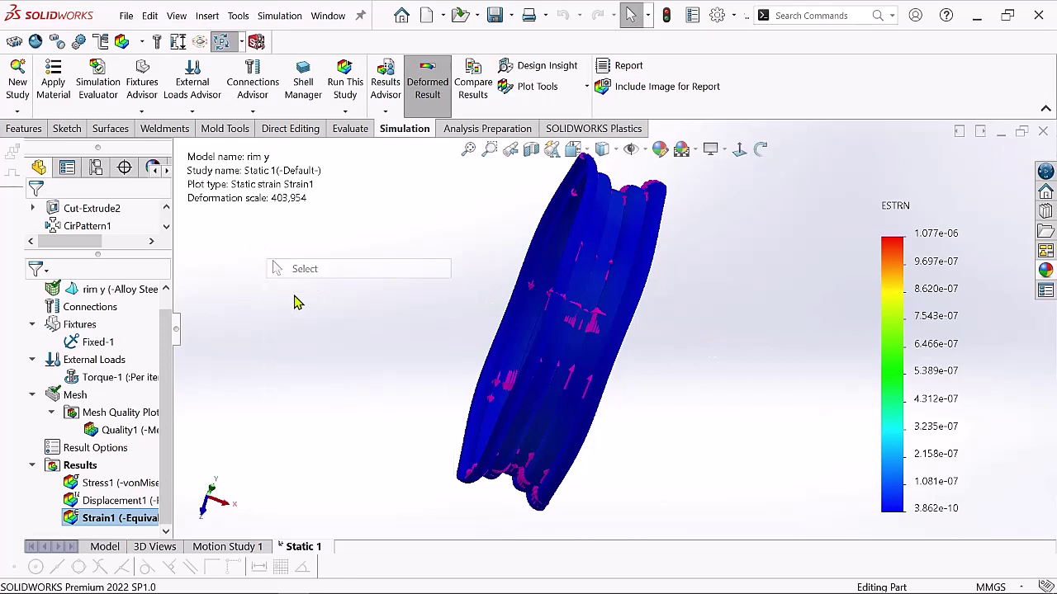
- Show the Stress1 plot again and inspect the von Mises stress on the disc face around the bolt holes and slots
{"action": "right_click", "coordinate": [110, 487]}
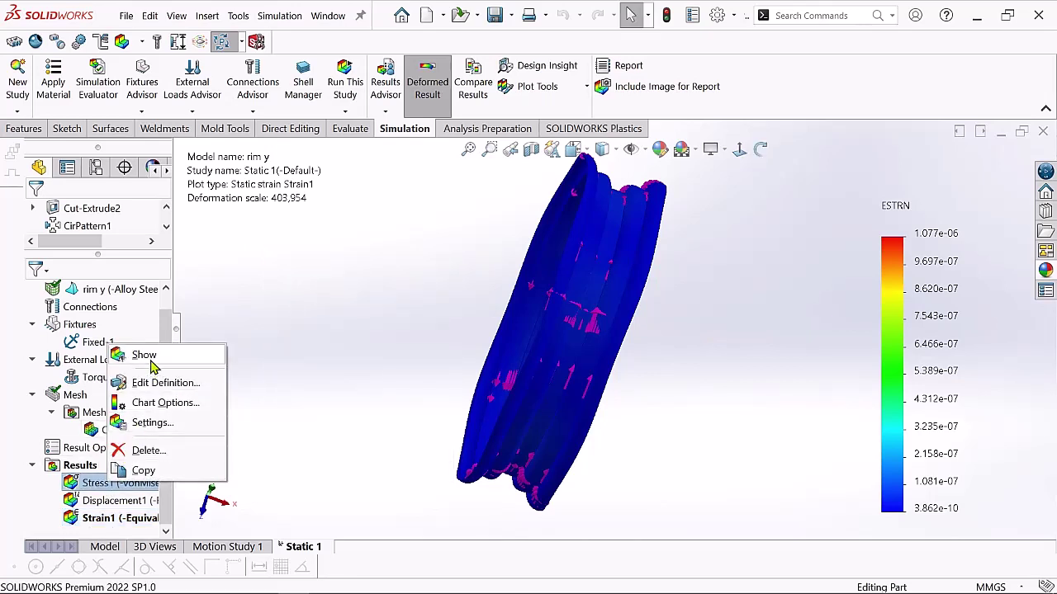
{"action": "left_click", "coordinate": [148, 356]}
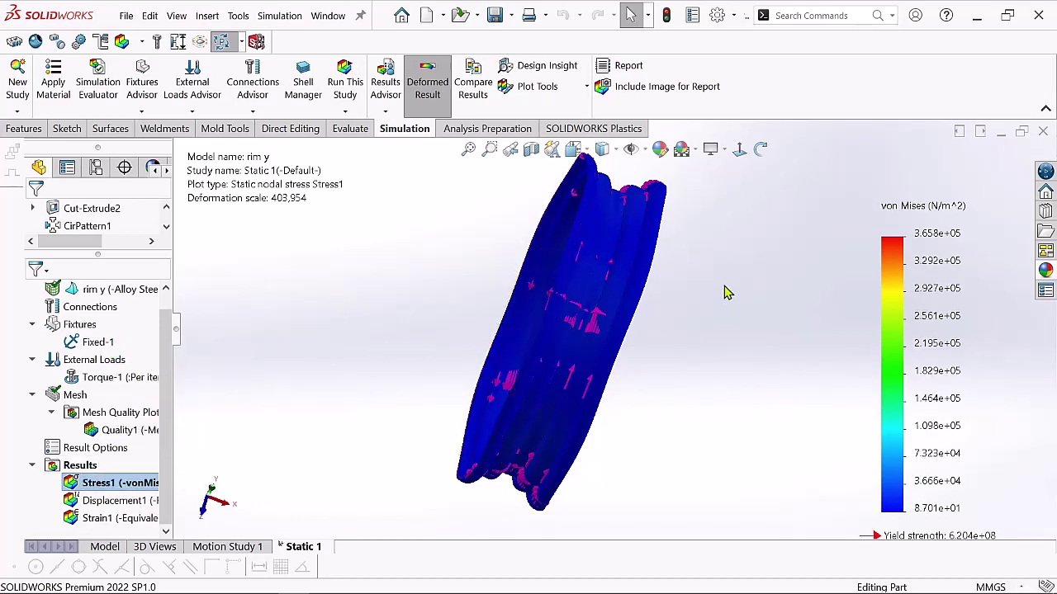
{"action": "left_click", "coordinate": [760, 150]}
{"action": "left_click_drag", "start_coordinate": [756, 308], "coordinate": [605, 263]}
{"action": "scroll", "coordinate": [517, 228], "scroll_direction": "down", "scroll_amount": 3}
{"action": "scroll", "coordinate": [639, 297], "scroll_direction": "up", "scroll_amount": 2}
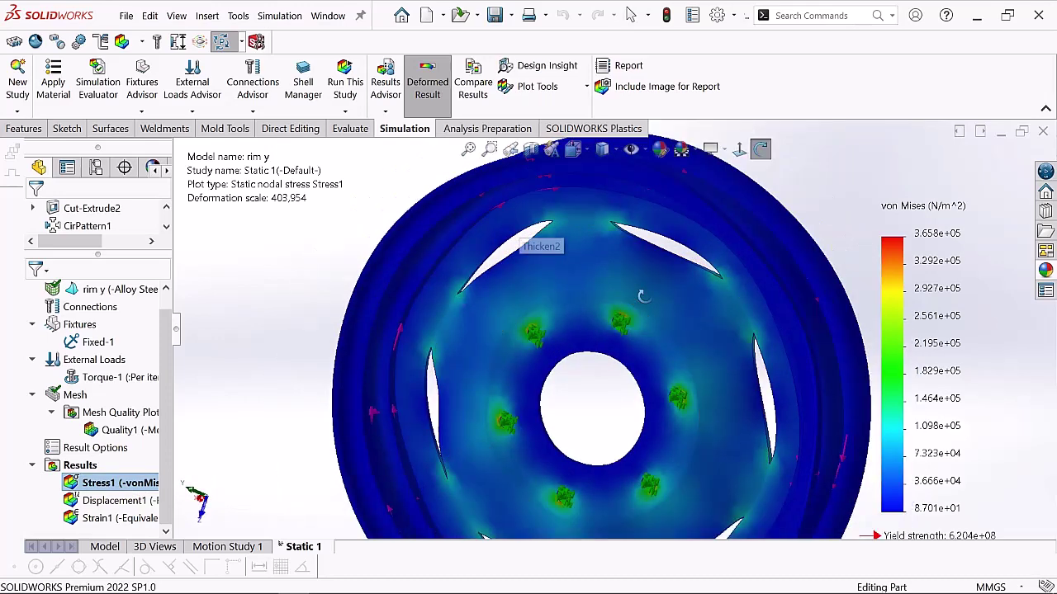
{"action": "left_click_drag", "start_coordinate": [798, 218], "coordinate": [776, 255]}
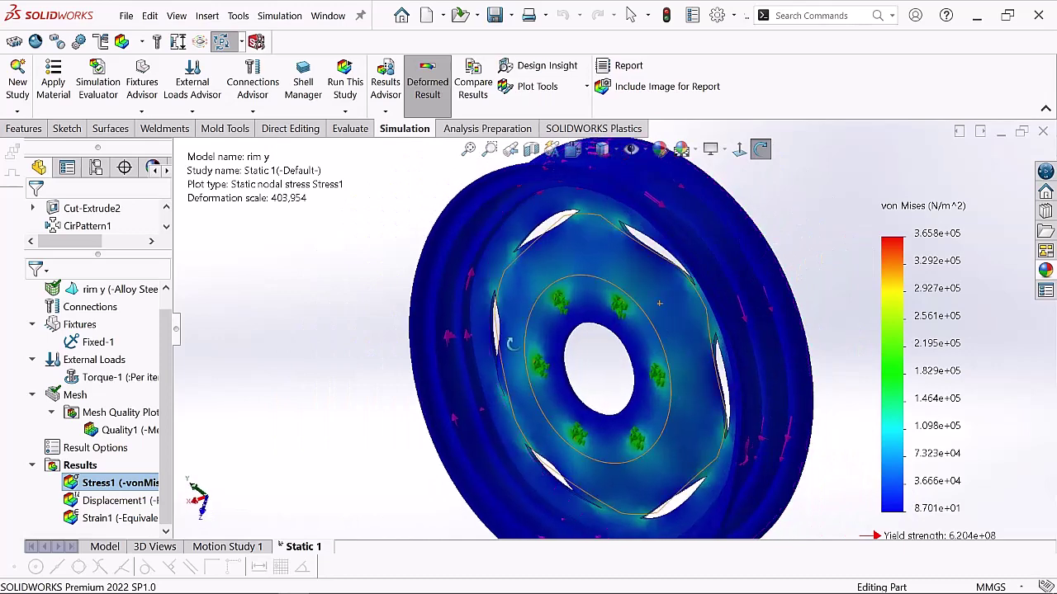
- Switch the displayed result back to the Displacement1 plot
{"action": "right_click", "coordinate": [116, 503]}
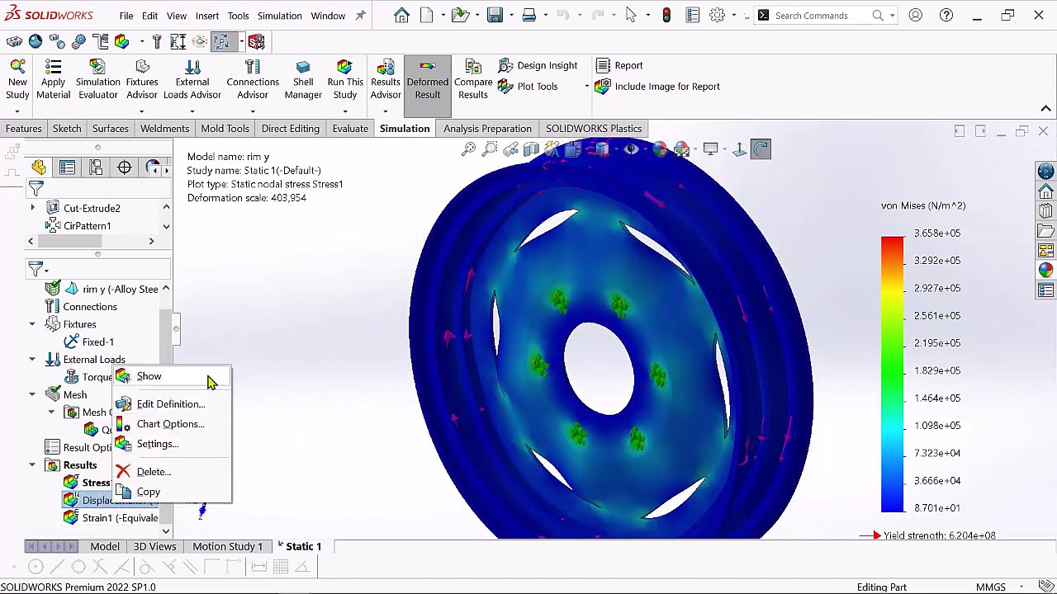